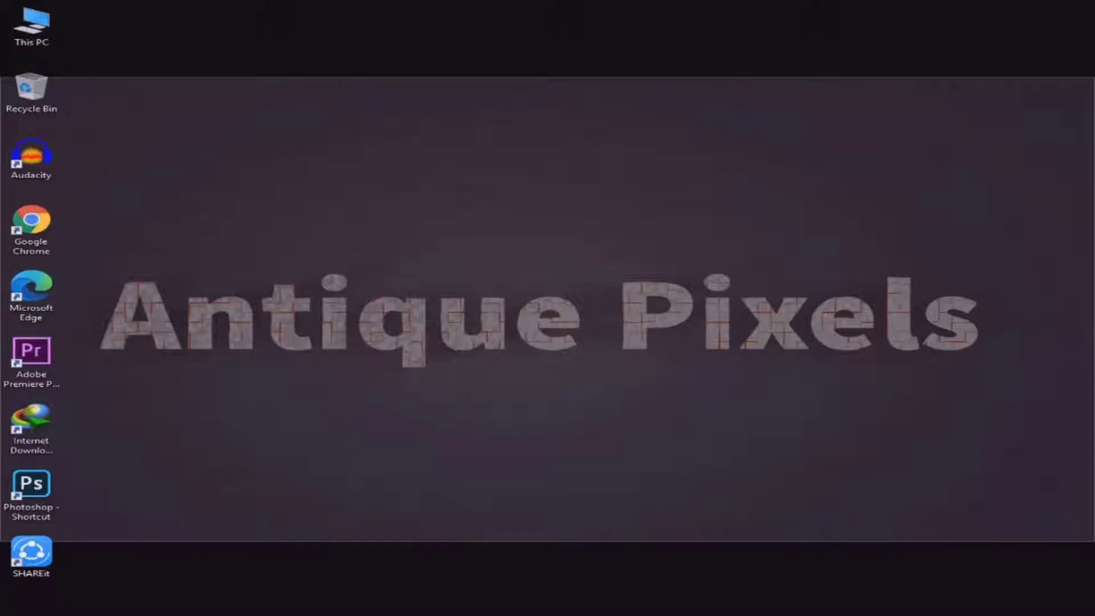
pyautogui.click(566, 603)
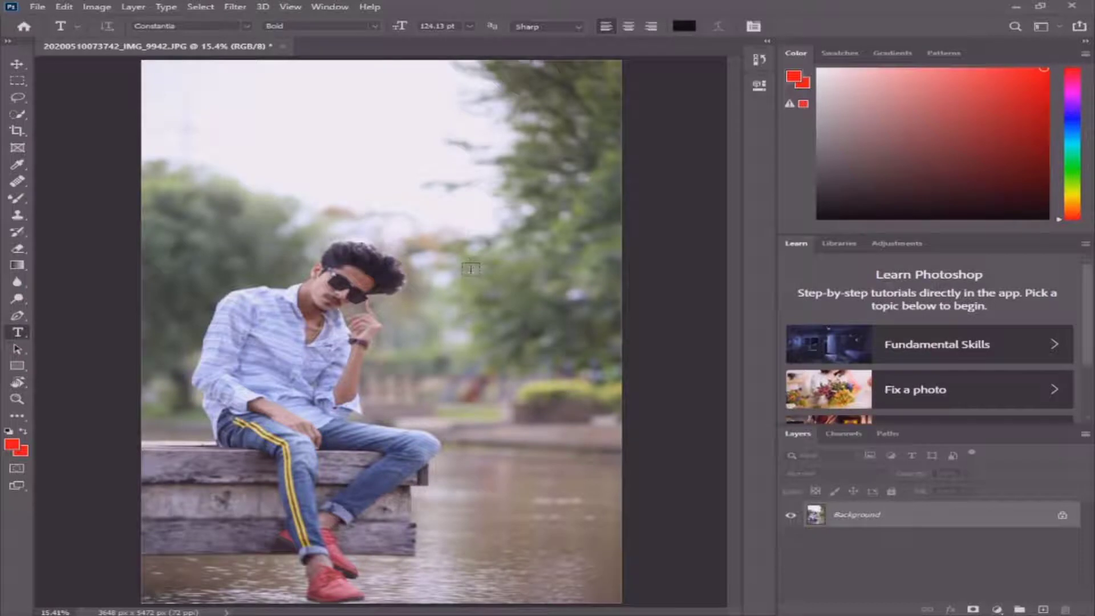
# Trace a trial freehand Lasso outline of the sky above the man
pyautogui.scroll(1, 384, 278)
pyautogui.scroll(2, 385, 279)
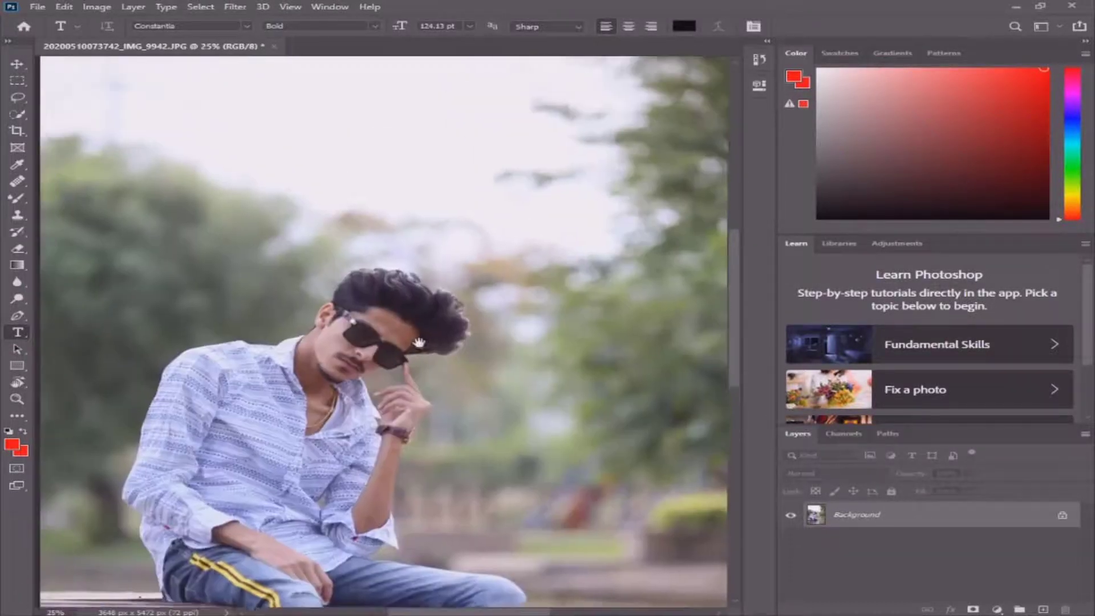
pyautogui.scroll(-3, 384, 278)
pyautogui.click(17, 97)
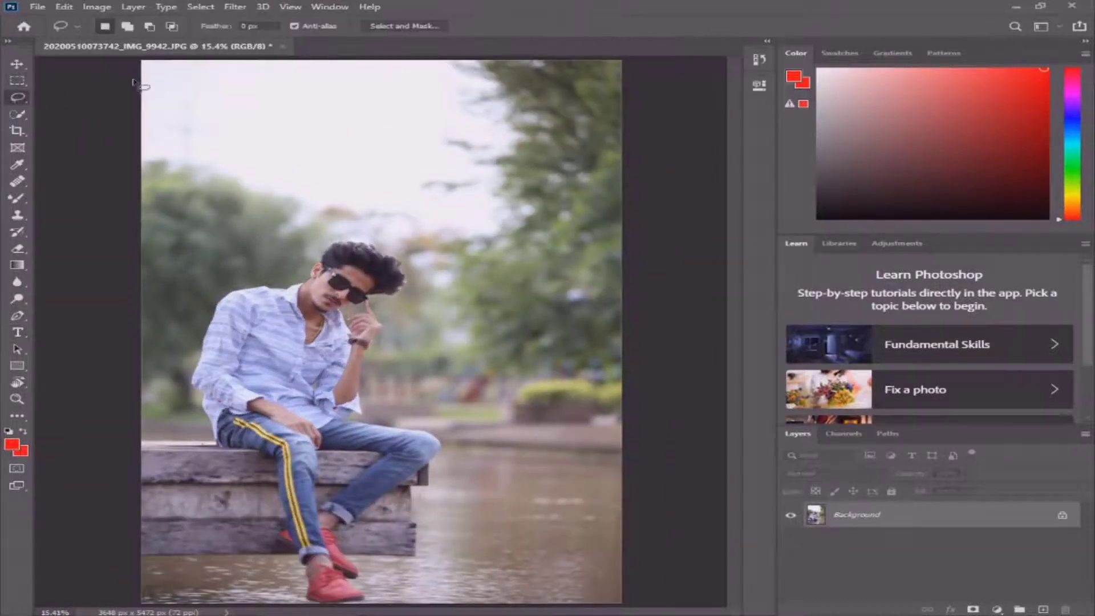
pyautogui.moveTo(141, 161)
pyautogui.mouseDown()
pyautogui.moveTo(168, 65)
pyautogui.moveTo(142, 68)
pyautogui.mouseUp()
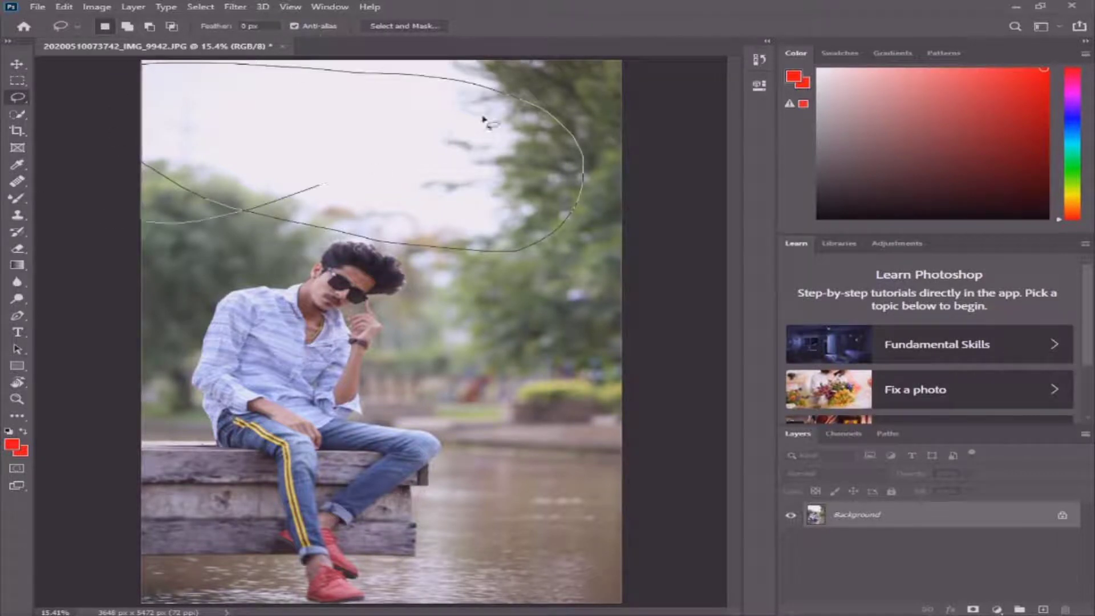
pyautogui.click(484, 117)
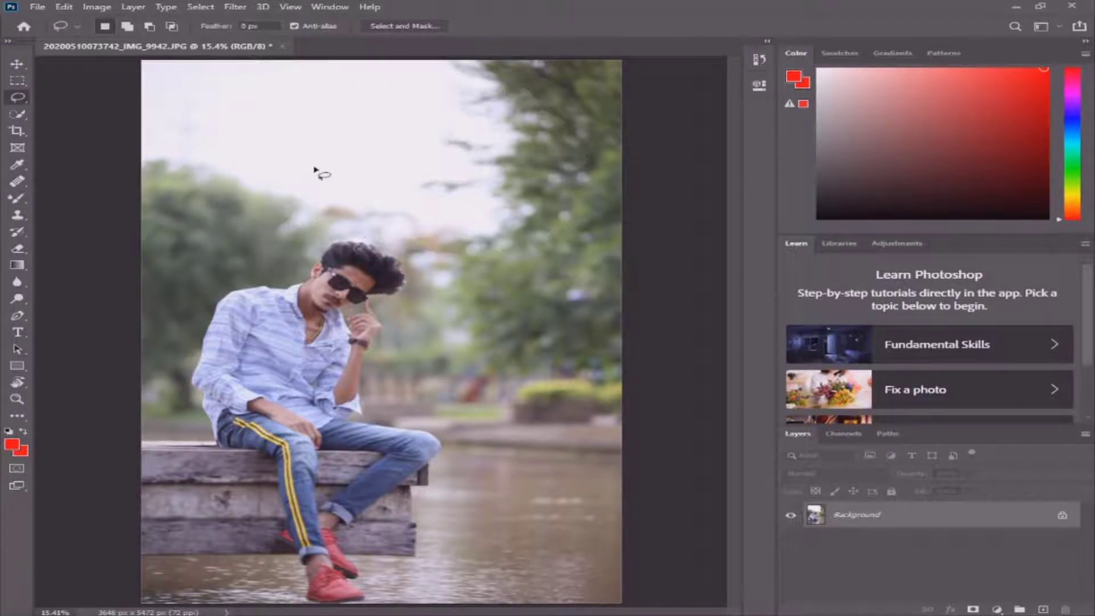
# Zoom out to the whole photo and duplicate the Background into Layer 1
pyautogui.scroll(2, 318, 171)
pyautogui.scroll(-2, 340, 178)
pyautogui.hotkey('ctrl', '-')
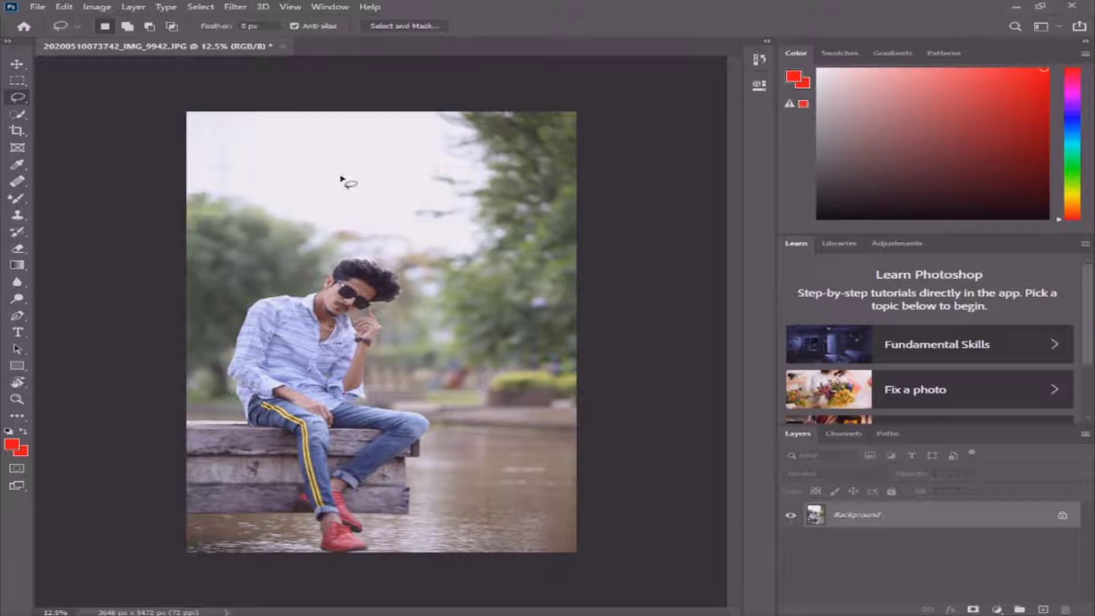
pyautogui.scroll(3, 342, 179)
pyautogui.scroll(-2, 336, 186)
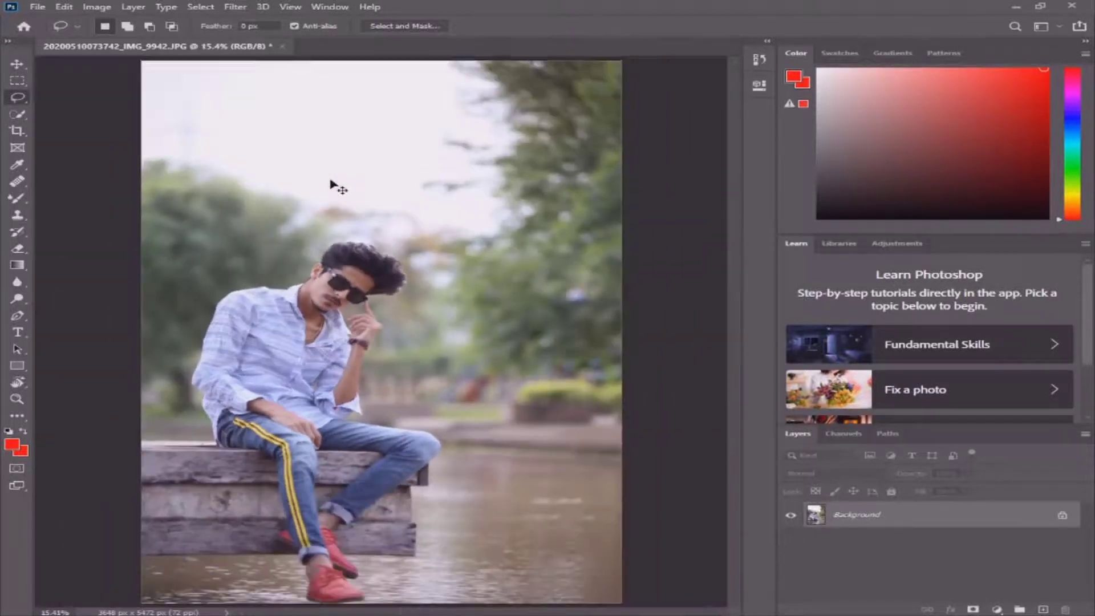
pyautogui.hotkey('ctrl', 'j')
# Lasso the sky from the left edge over the man's head and copy it onto Layer 2
pyautogui.scroll(-1, 244, 207)
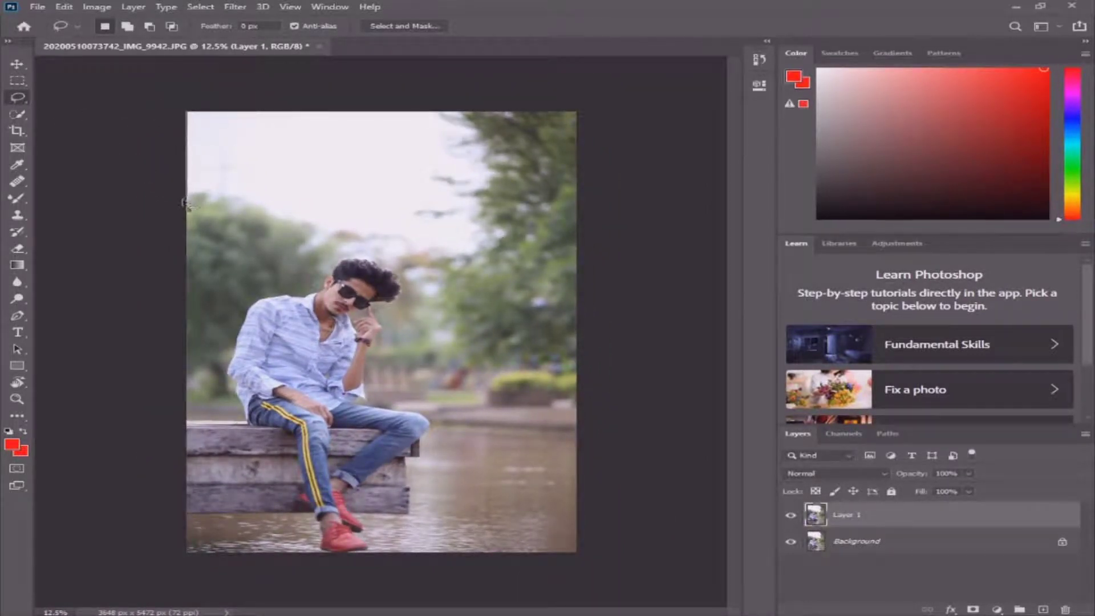
pyautogui.moveTo(187, 210)
pyautogui.mouseDown()
pyautogui.moveTo(329, 280)
pyautogui.moveTo(388, 275)
pyautogui.moveTo(431, 305)
pyautogui.moveTo(513, 279)
pyautogui.moveTo(562, 146)
pyautogui.moveTo(420, 68)
pyautogui.moveTo(129, 110)
pyautogui.mouseUp()
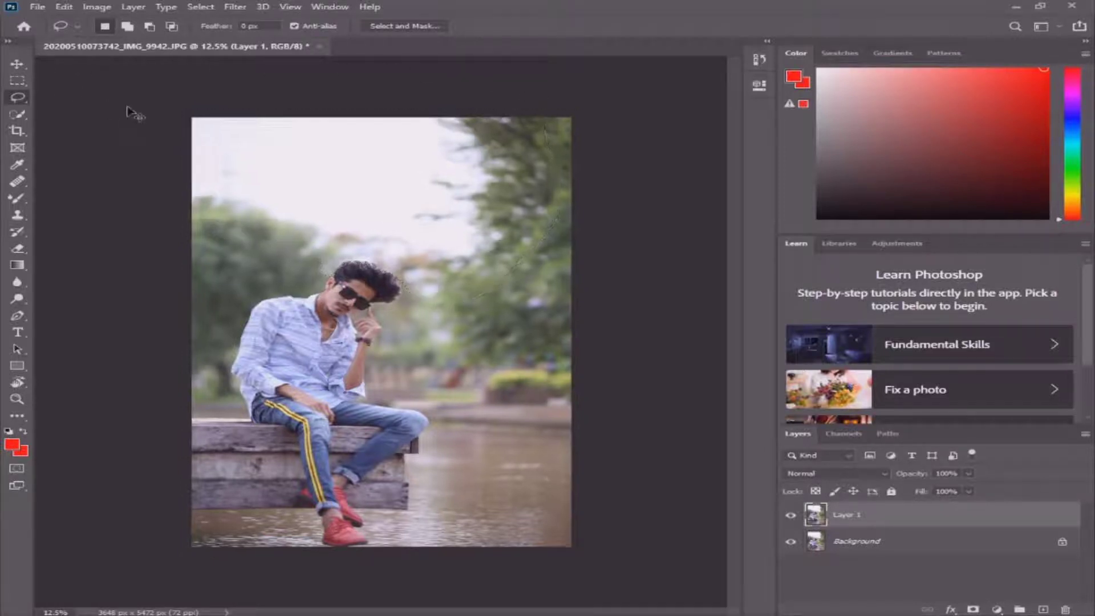
pyautogui.hotkey('ctrl', '-')
pyautogui.hotkey('ctrl', '0')
pyautogui.hotkey('ctrl', '-')
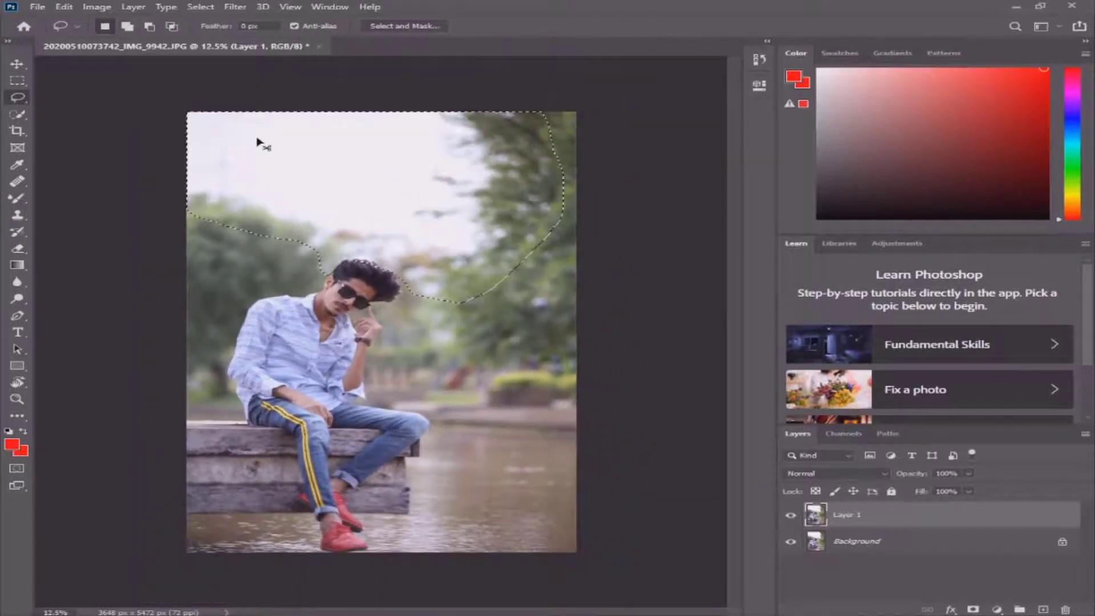
pyautogui.hotkey('ctrl', '0')
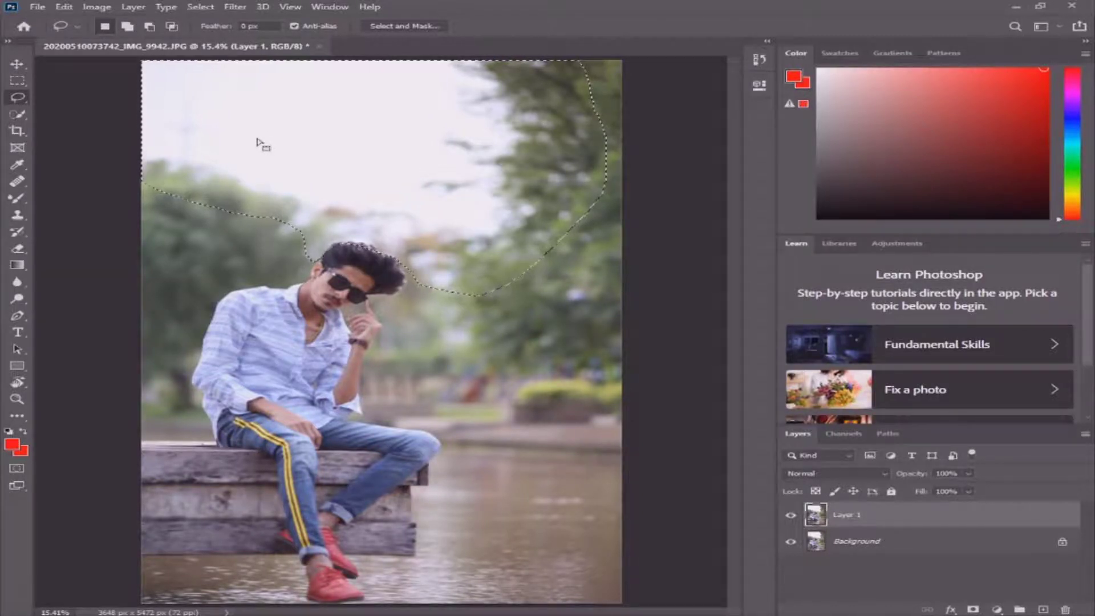
pyautogui.hotkey('ctrl', 'd')
pyautogui.hotkey('ctrl', 'shift', 'alt', 'n')
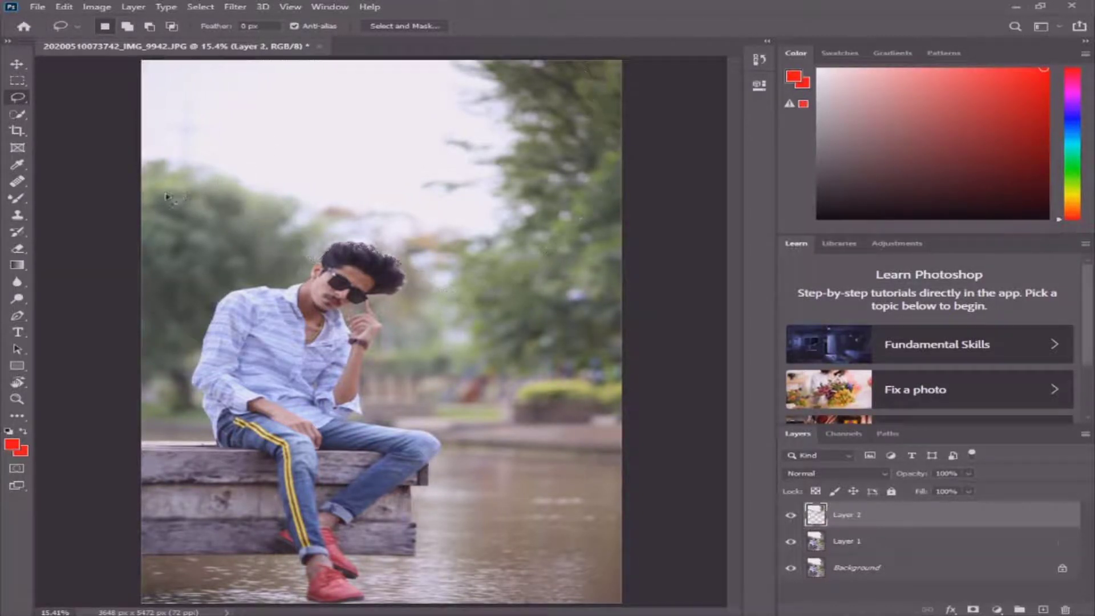
# Tint the Whites via Selective Color (Cyan -100, Magenta +100, Yellow +54), then delete Layer 2
pyautogui.hotkey('alt', 'i')
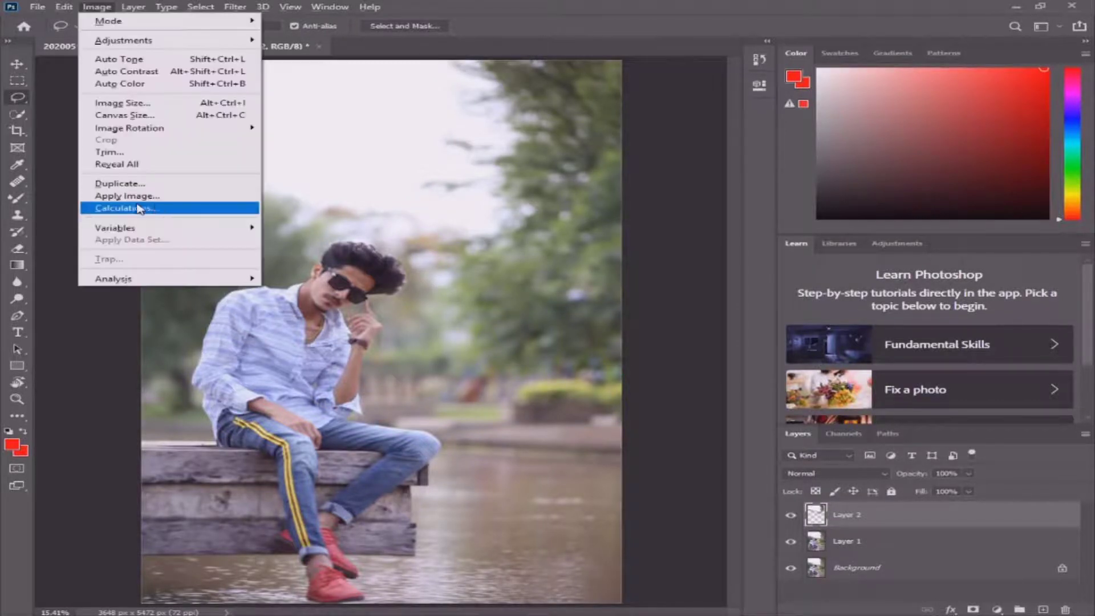
pyautogui.click(147, 208)
pyautogui.click(720, 209)
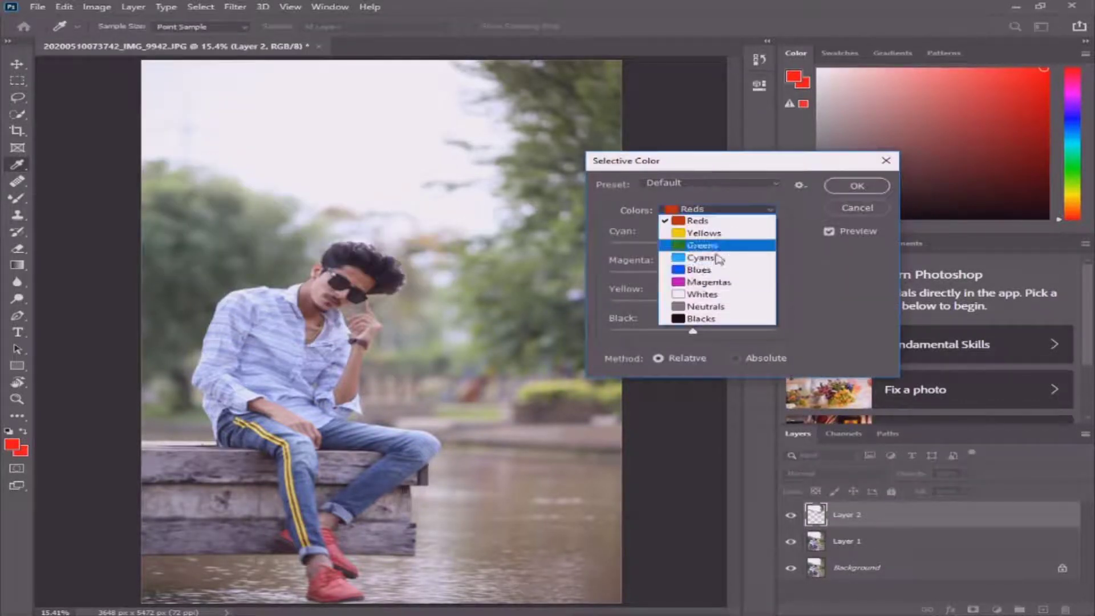
pyautogui.click(713, 293)
pyautogui.moveTo(692, 244); pyautogui.dragTo(609, 244)
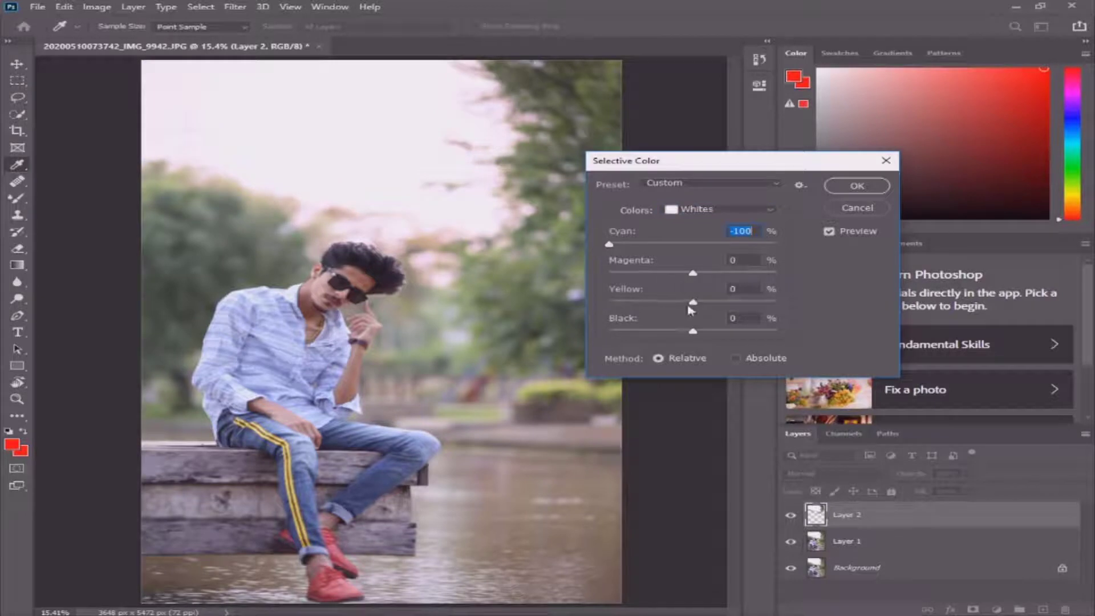
pyautogui.moveTo(692, 302); pyautogui.dragTo(738, 303)
pyautogui.moveTo(692, 273)
pyautogui.mouseDown()
pyautogui.moveTo(609, 274)
pyautogui.moveTo(670, 273)
pyautogui.moveTo(643, 274)
pyautogui.mouseUp()
pyautogui.moveTo(712, 274); pyautogui.dragTo(784, 273)
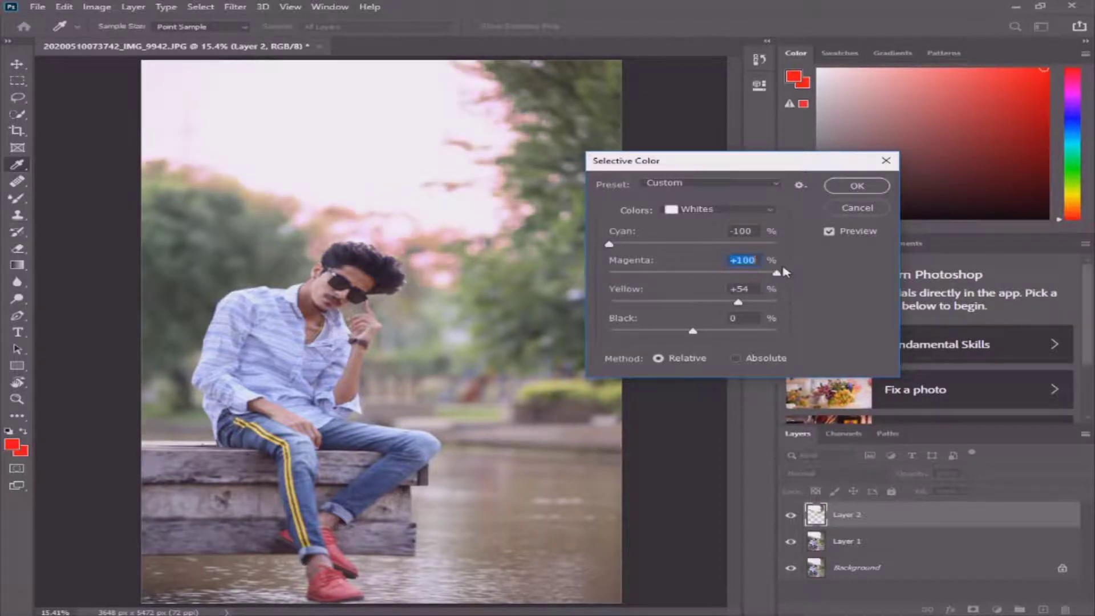
pyautogui.press('Return')
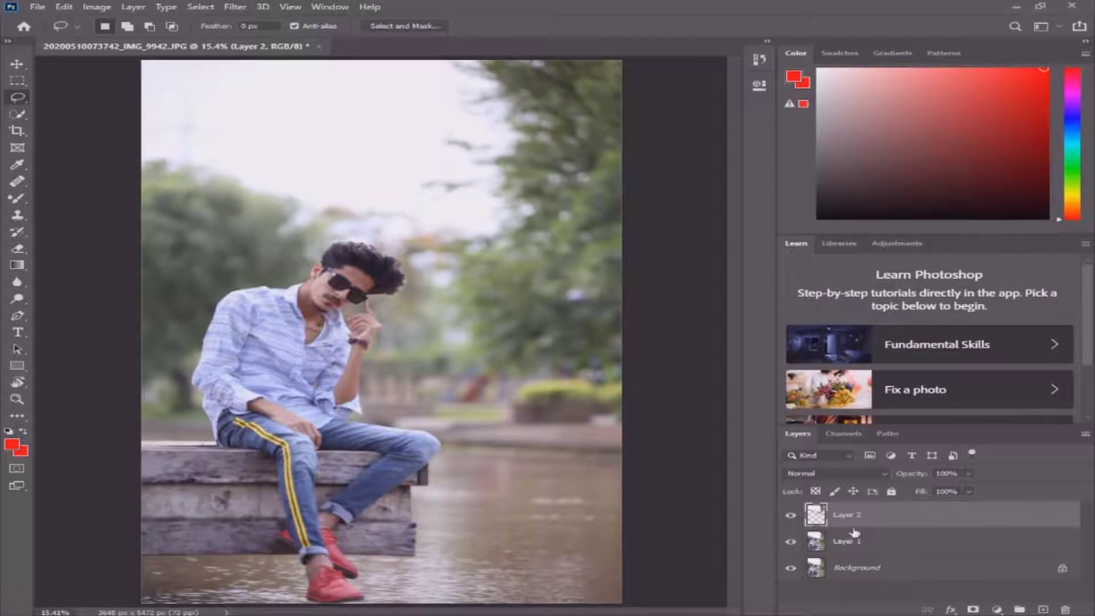
pyautogui.press('Delete')
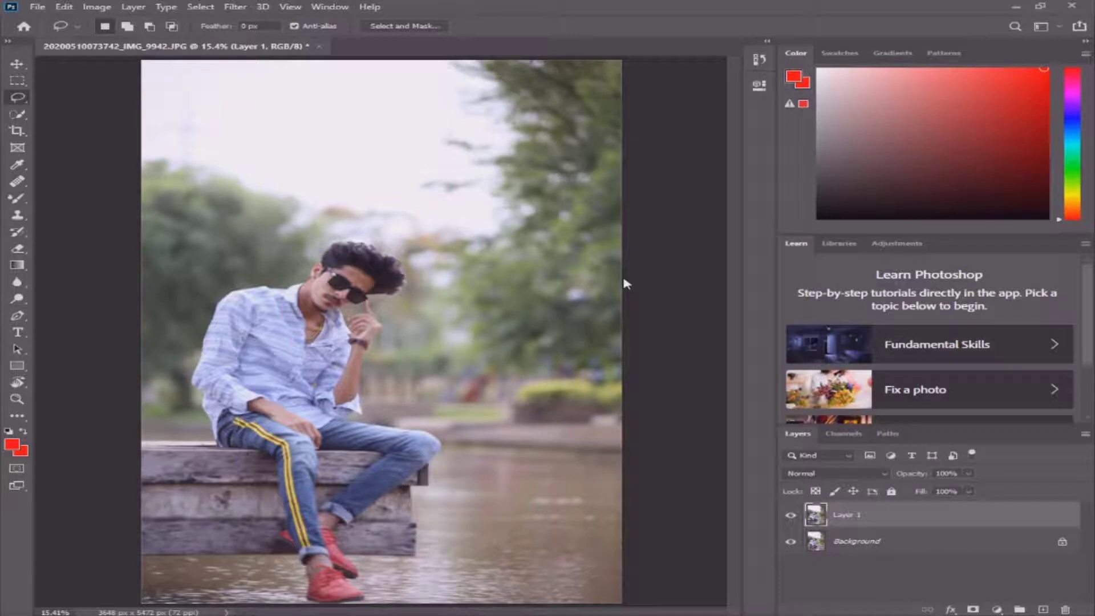
# Apply a Camera Raw Highlight Priority post-crop vignette of -51 to Layer 1
pyautogui.hotkey('ctrl', 'shift', 'a')
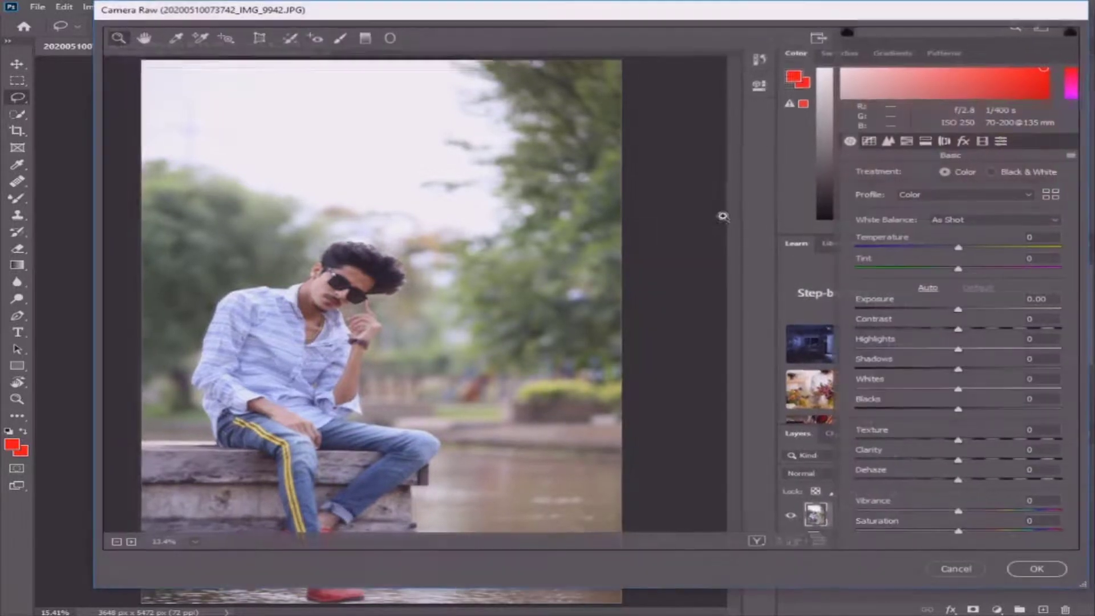
pyautogui.click(968, 143)
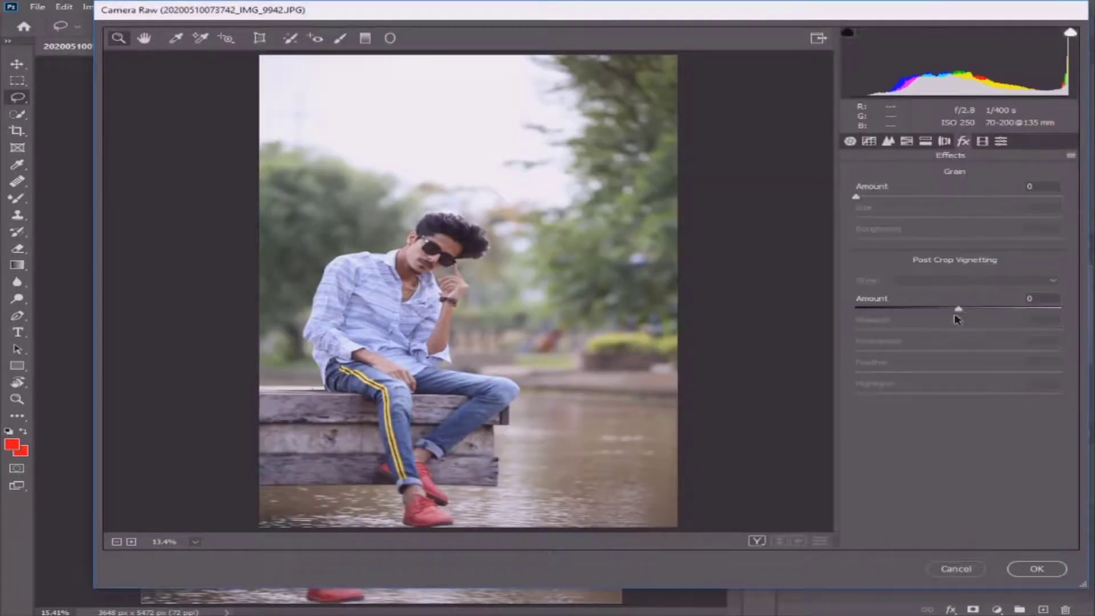
pyautogui.moveTo(957, 310); pyautogui.dragTo(908, 306)
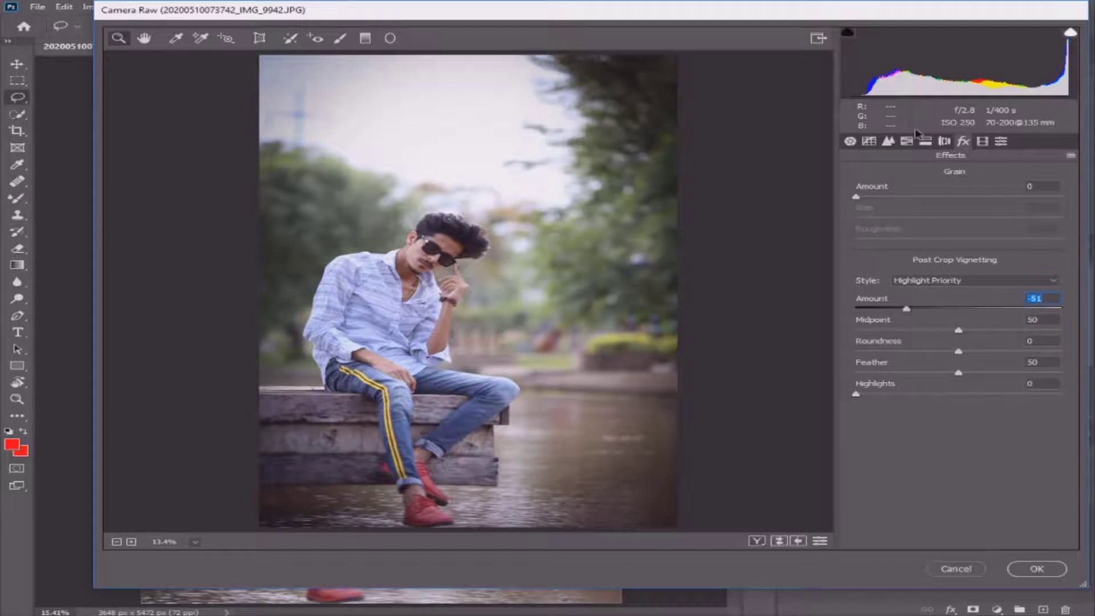
pyautogui.press('Return')
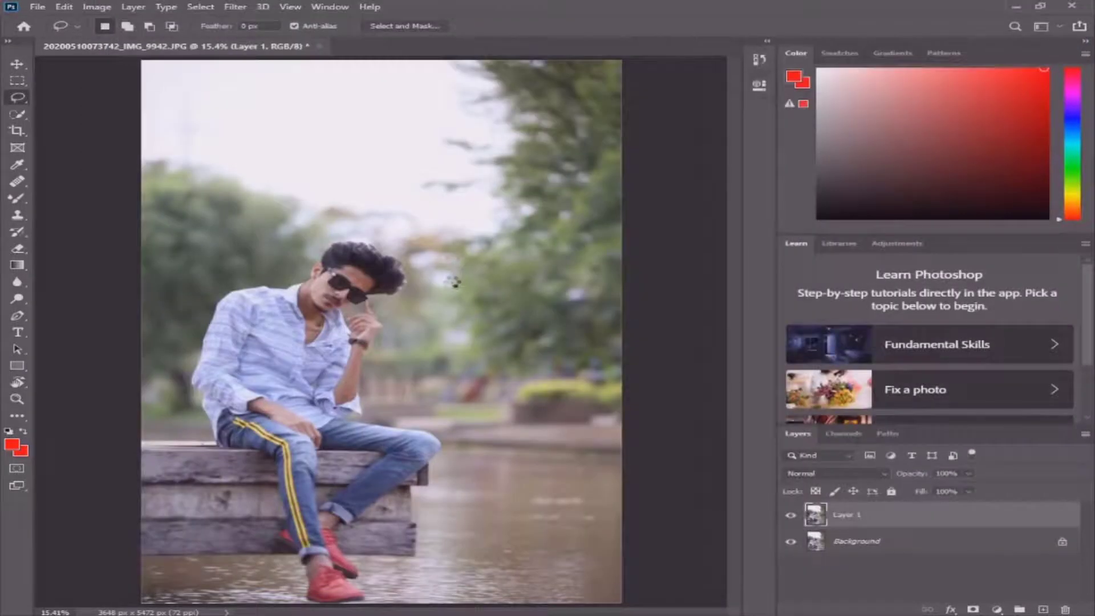
# Paint original brightness back along the bottom and right edges with a 1700 History Brush
pyautogui.hotkey('ctrl', '-')
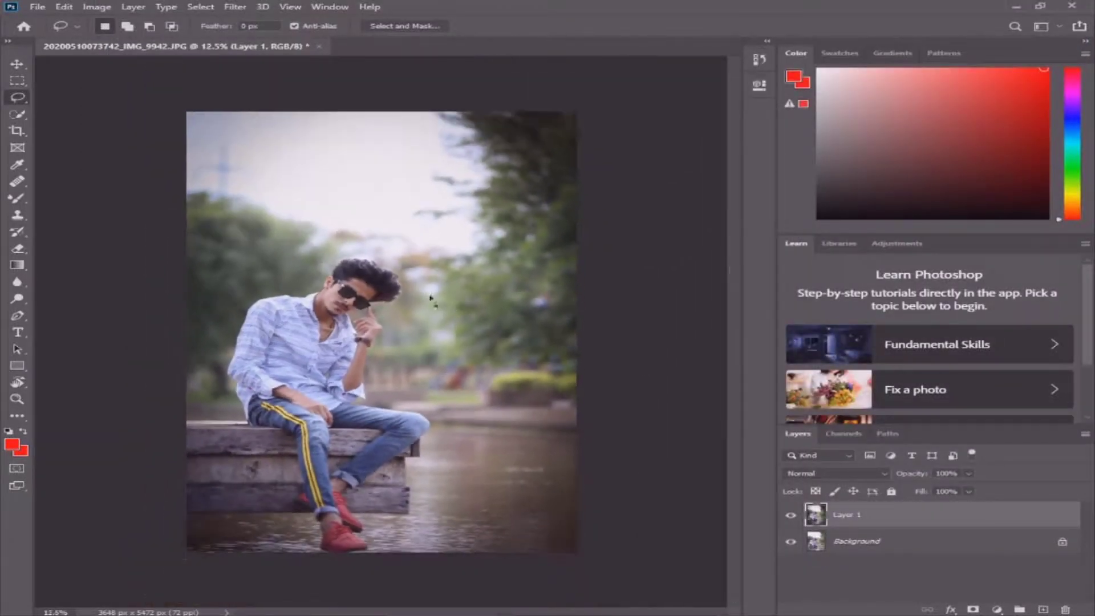
pyautogui.press('y')
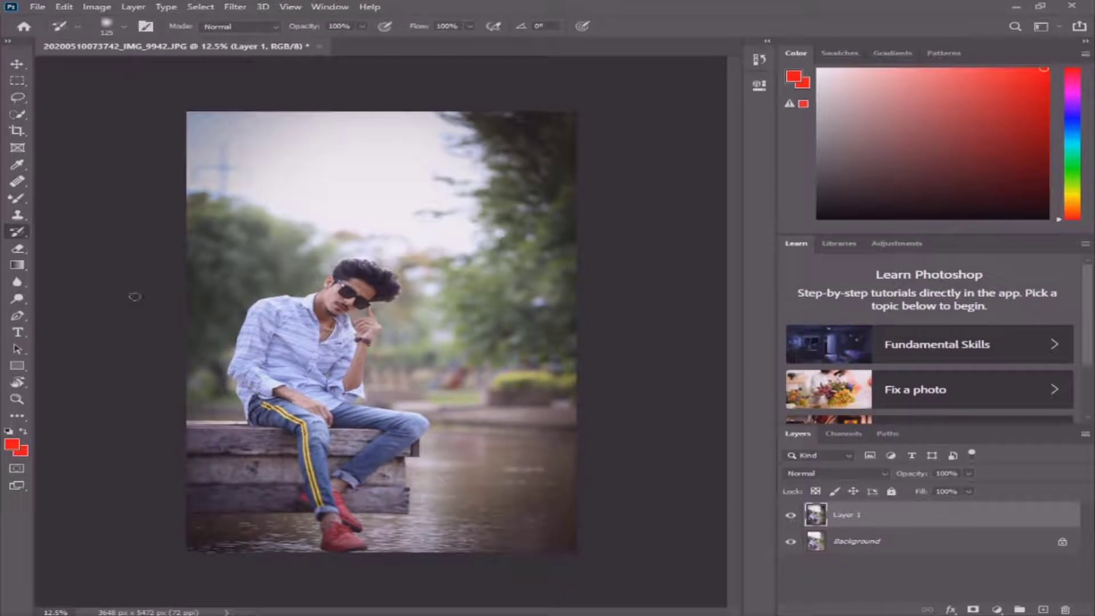
pyautogui.press(']')
pyautogui.press(']')
pyautogui.press(']')
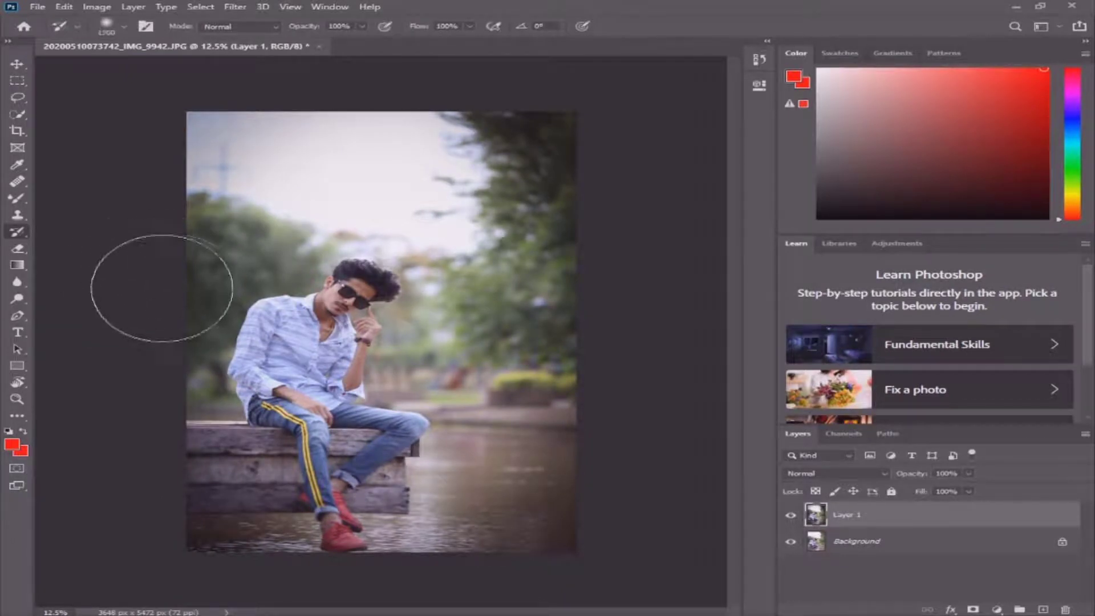
pyautogui.moveTo(178, 466); pyautogui.dragTo(576, 298)
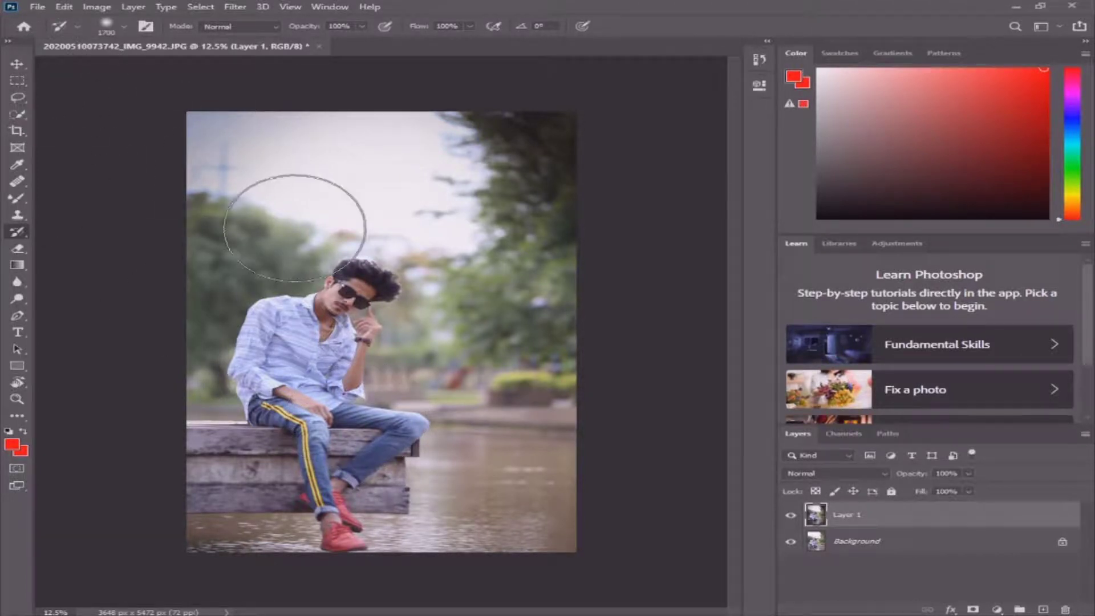
pyautogui.scroll(1, 295, 233)
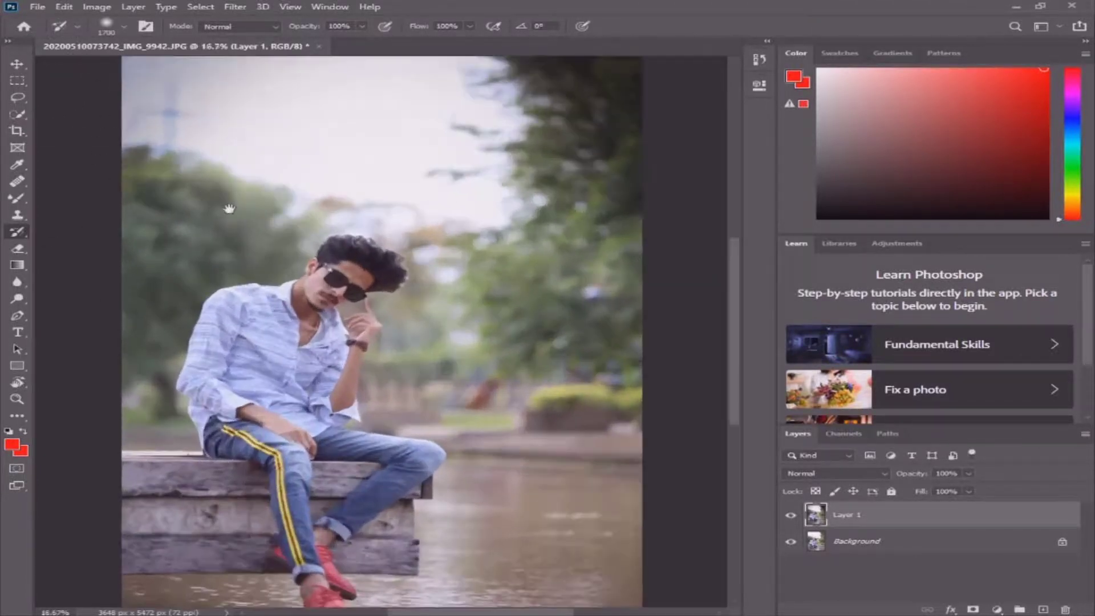
# Lasso-select the sky down the left edge and over the man's hair
pyautogui.press('v')
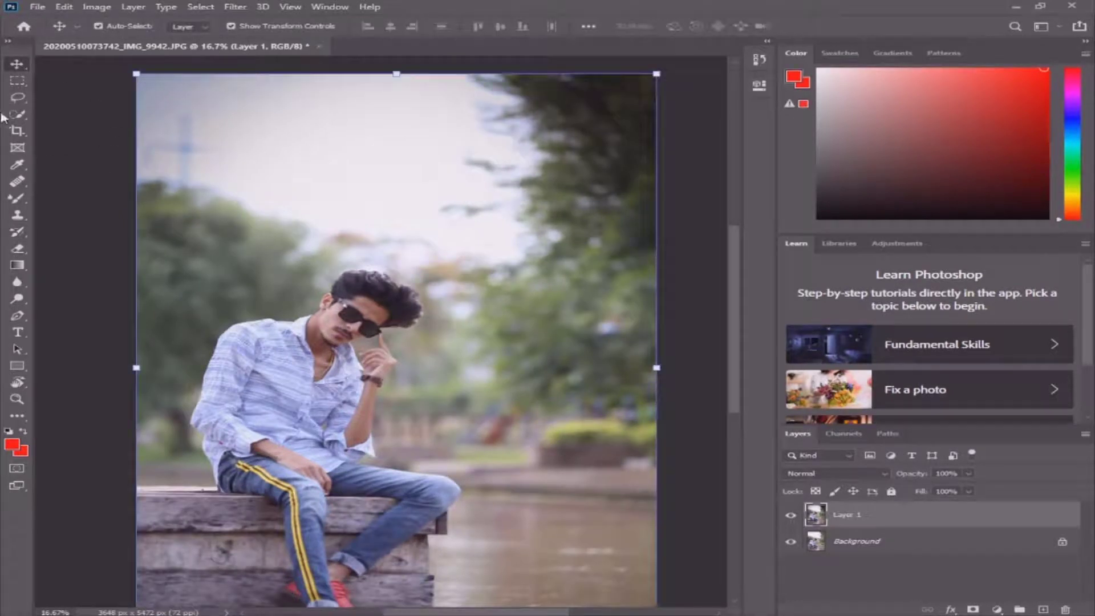
pyautogui.click(17, 97)
pyautogui.scroll(-1, 456, 236)
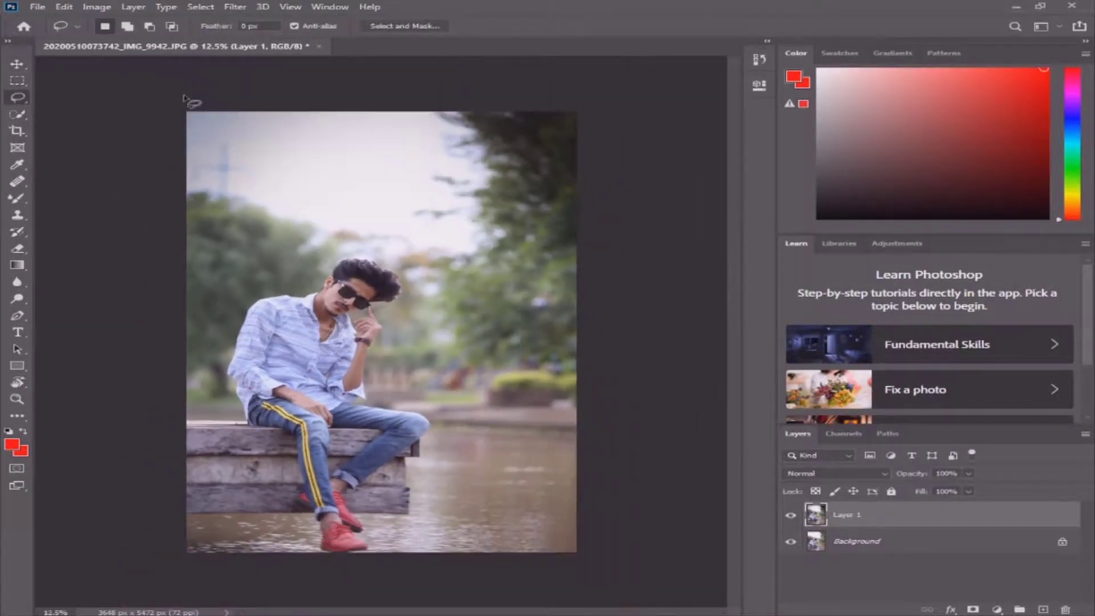
pyautogui.moveTo(183, 98); pyautogui.dragTo(237, 221)
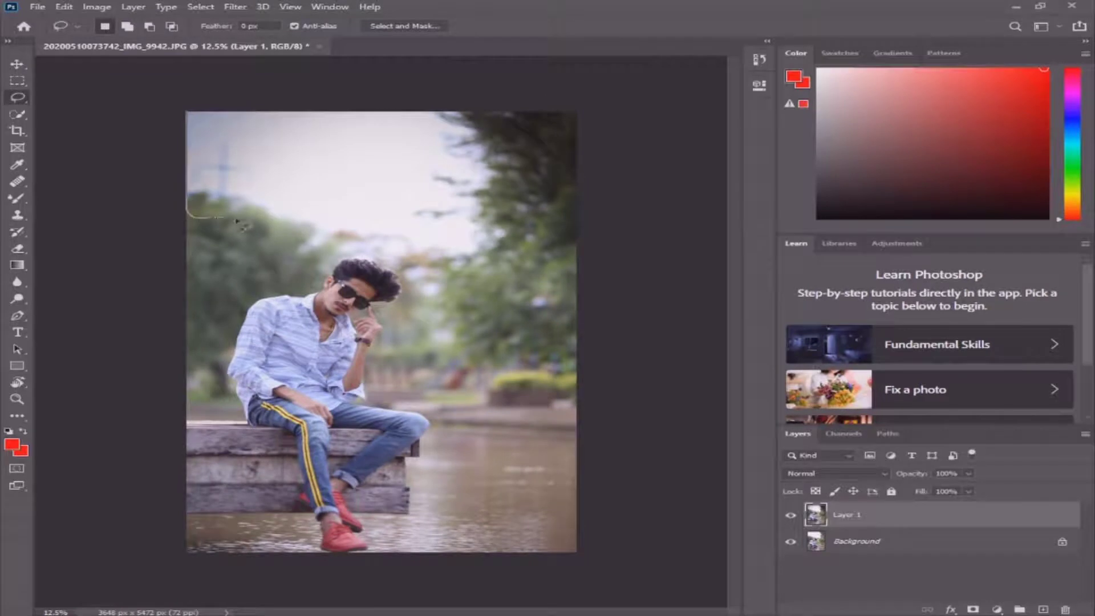
pyautogui.moveTo(329, 276); pyautogui.dragTo(369, 265)
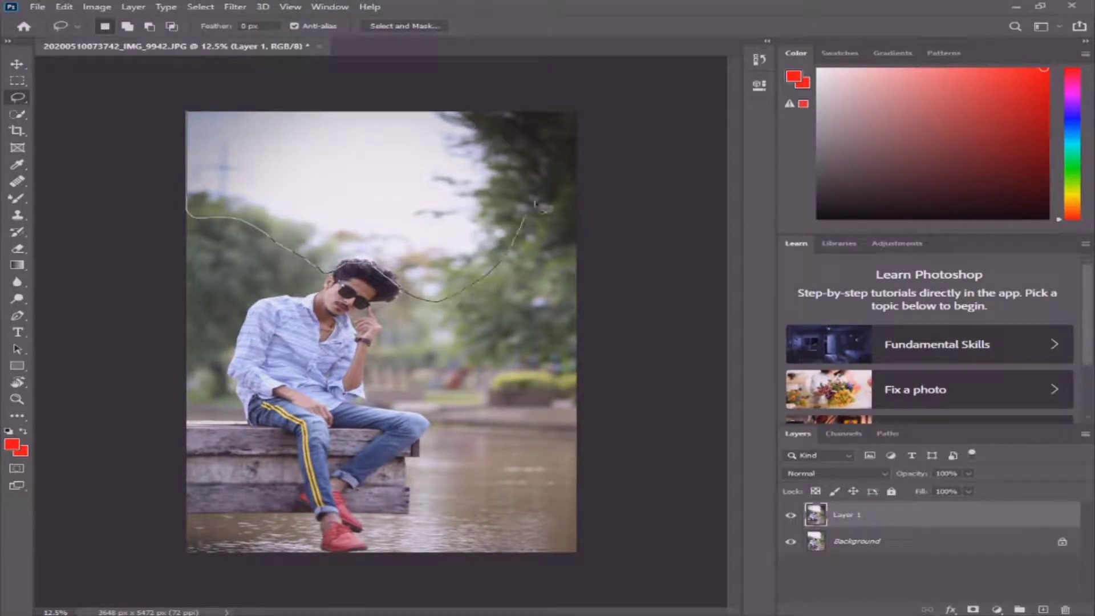
pyautogui.moveTo(450, 300); pyautogui.dragTo(97, 94)
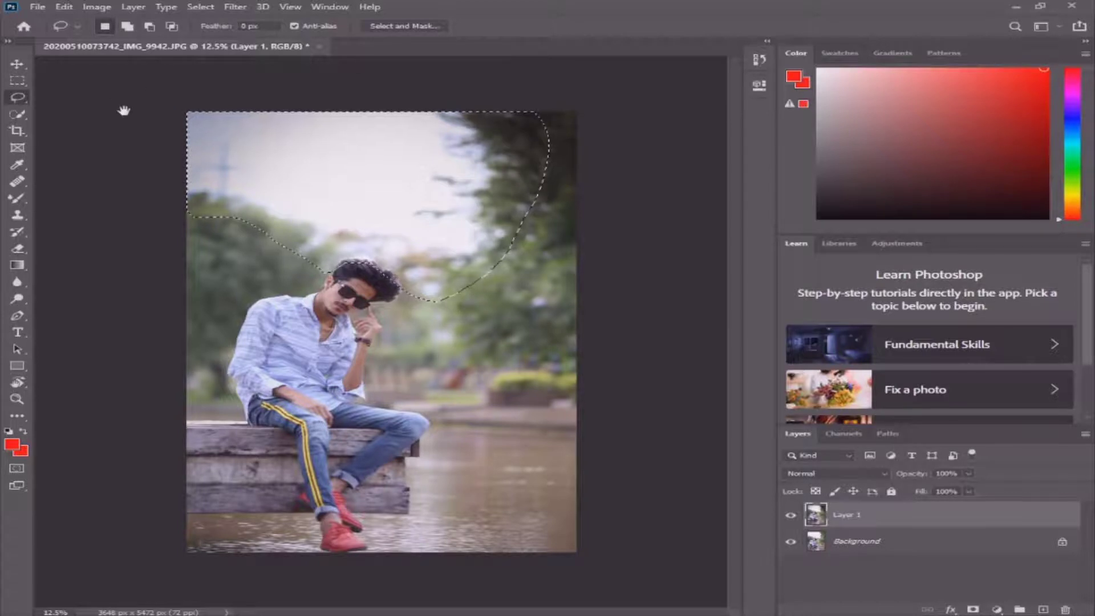
# Open Selective Color on Whites and sweep Yellow and Cyan to their extremes
pyautogui.click(96, 7)
pyautogui.click(302, 234)
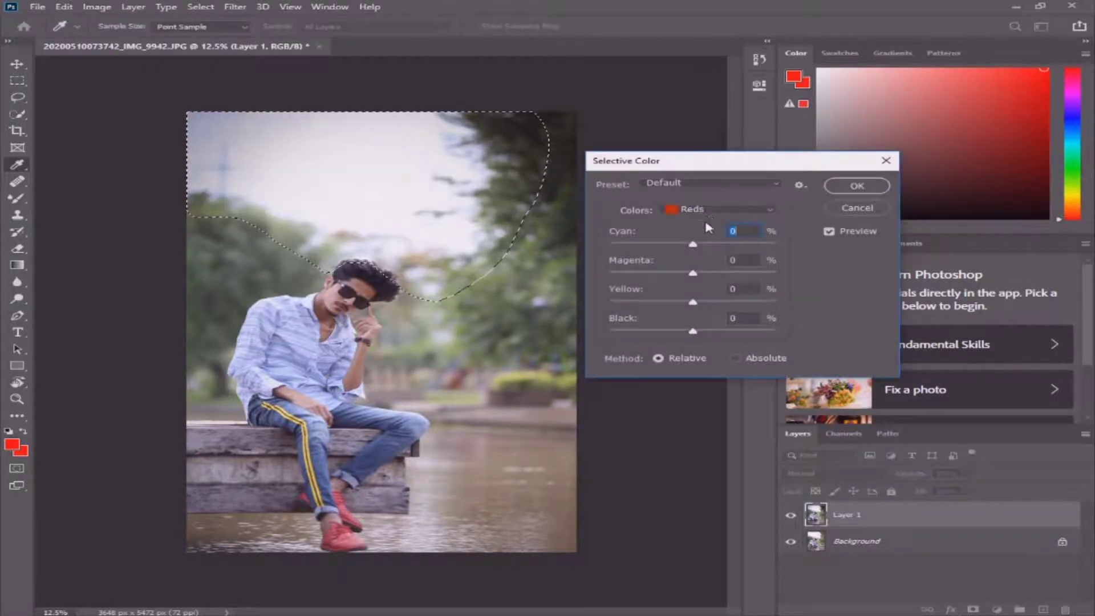
pyautogui.click(710, 210)
pyautogui.click(707, 286)
pyautogui.moveTo(693, 302); pyautogui.dragTo(585, 306)
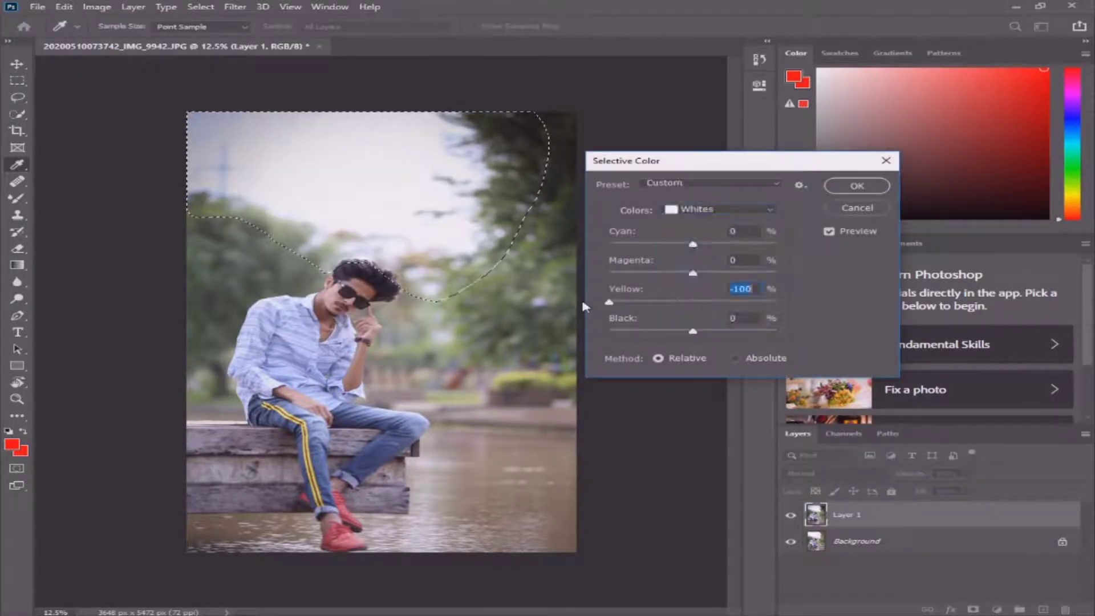
pyautogui.moveTo(650, 304); pyautogui.dragTo(765, 310)
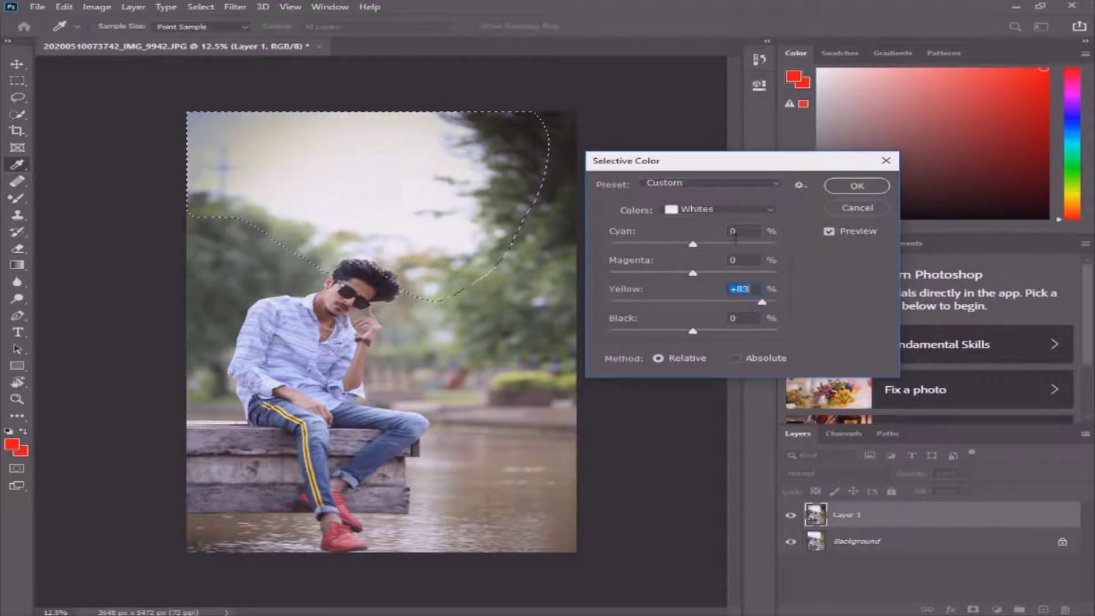
pyautogui.moveTo(693, 244); pyautogui.dragTo(580, 235)
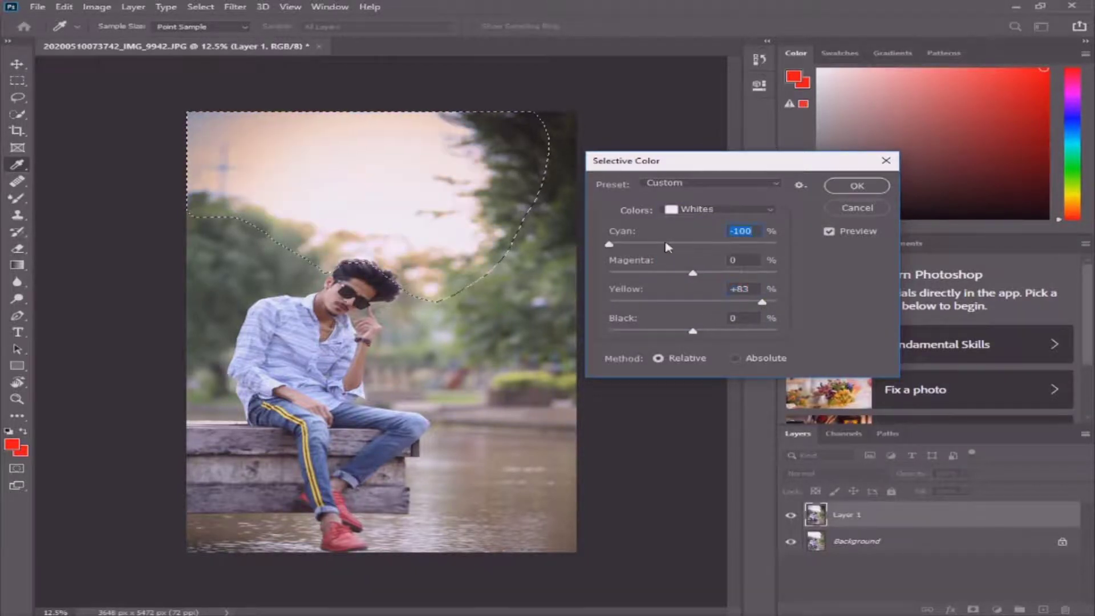
# Try Whites values Cyan +57, Magenta -70, Yellow -26, then cancel the adjustment
pyautogui.click(738, 244)
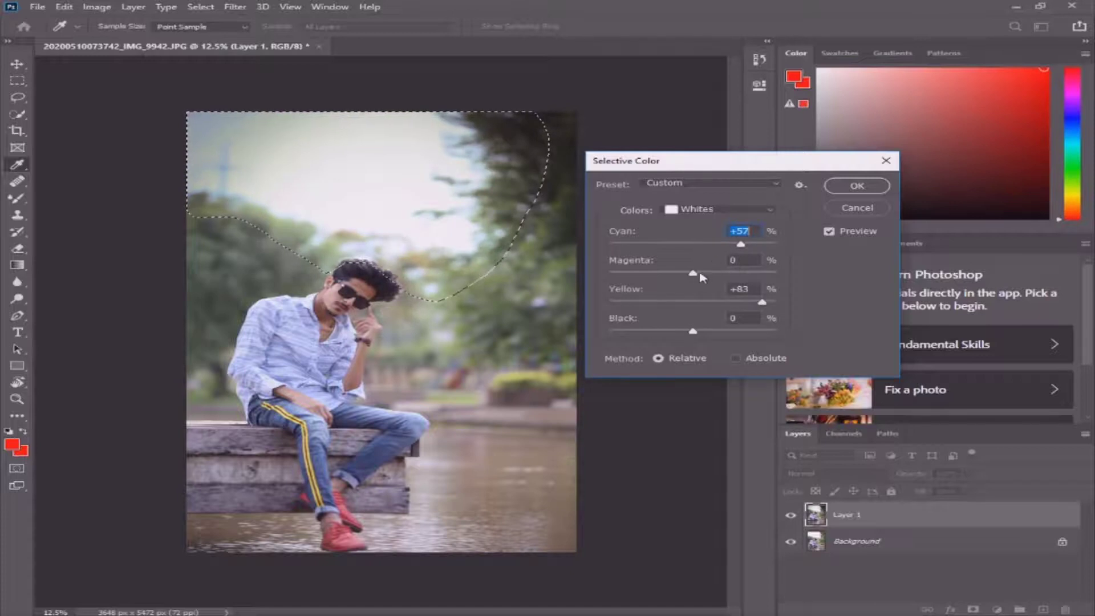
pyautogui.click(637, 274)
pyautogui.click(748, 273)
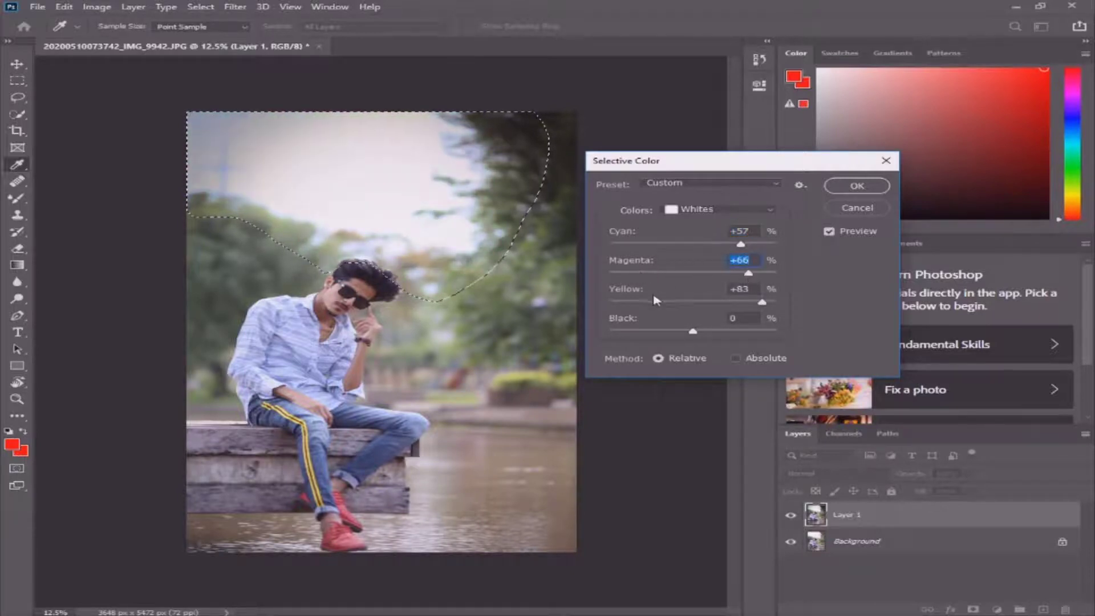
pyautogui.click(630, 302)
pyautogui.click(635, 273)
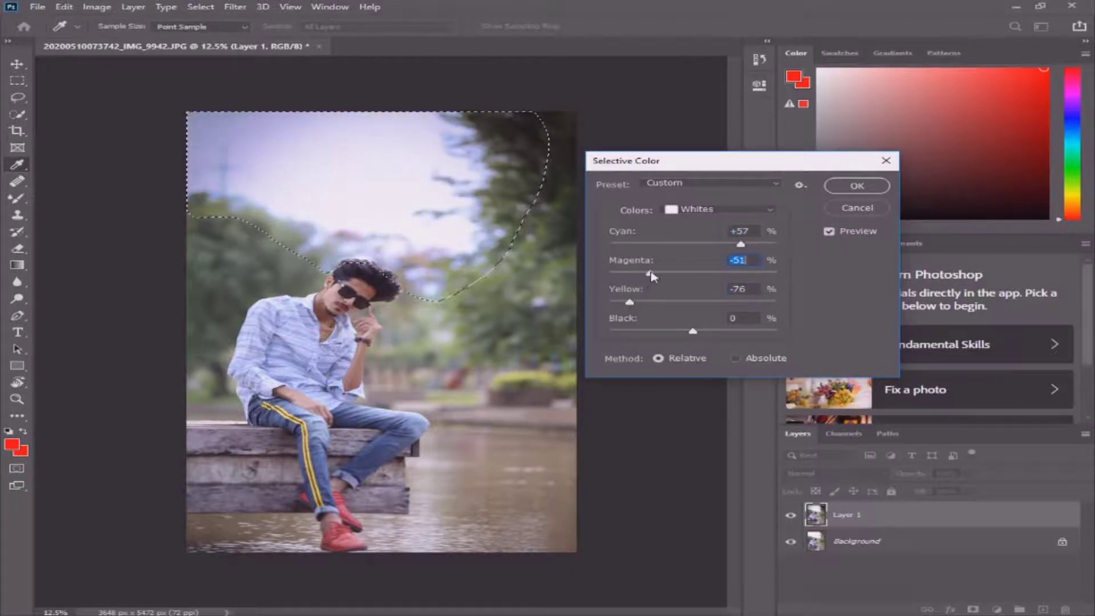
pyautogui.click(671, 301)
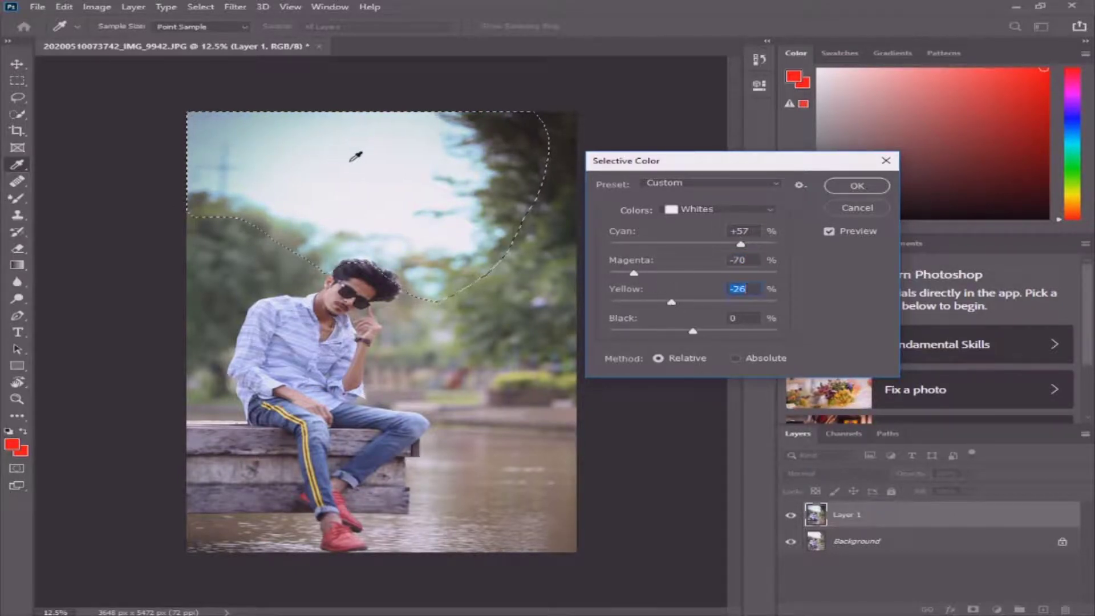
pyautogui.scroll(2, 371, 159)
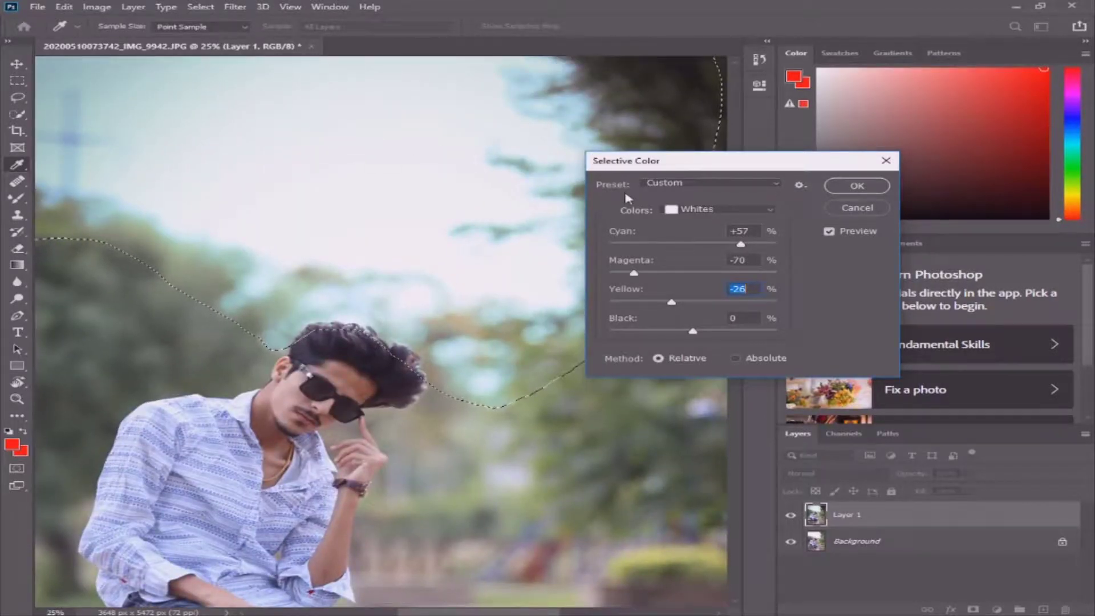
pyautogui.click(835, 209)
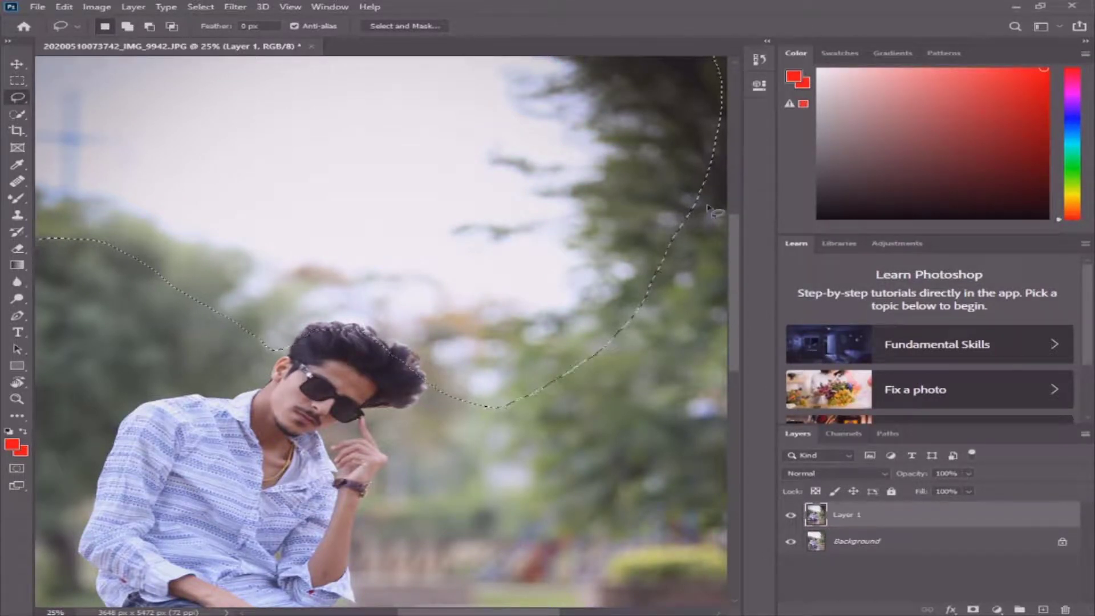
# Reset colours and deselect, then apply Camera Raw Highlights -100 and Whites about -79
pyautogui.press('d')
pyautogui.hotkey('ctrl', 'd')
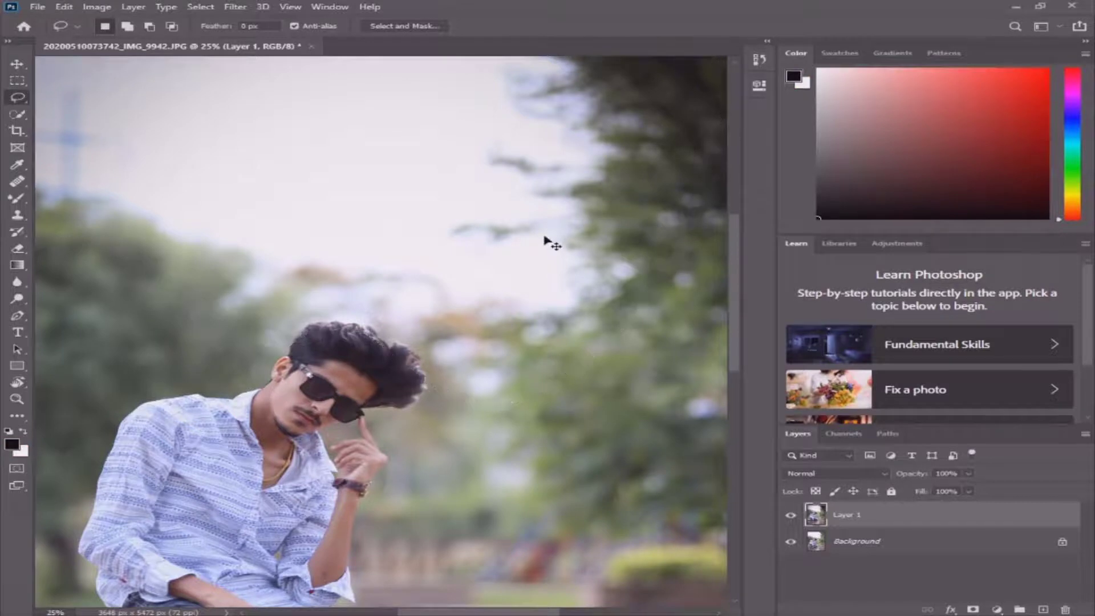
pyautogui.hotkey('ctrl', 'shift', 'a')
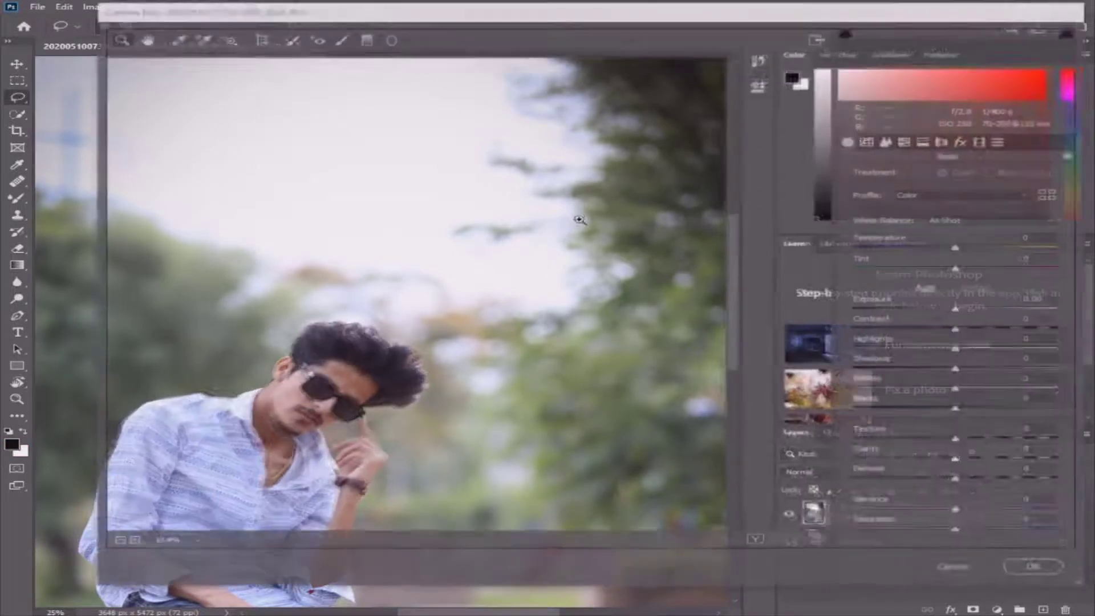
pyautogui.hotkey('ctrl', 'shift', 's')
pyautogui.click(694, 242)
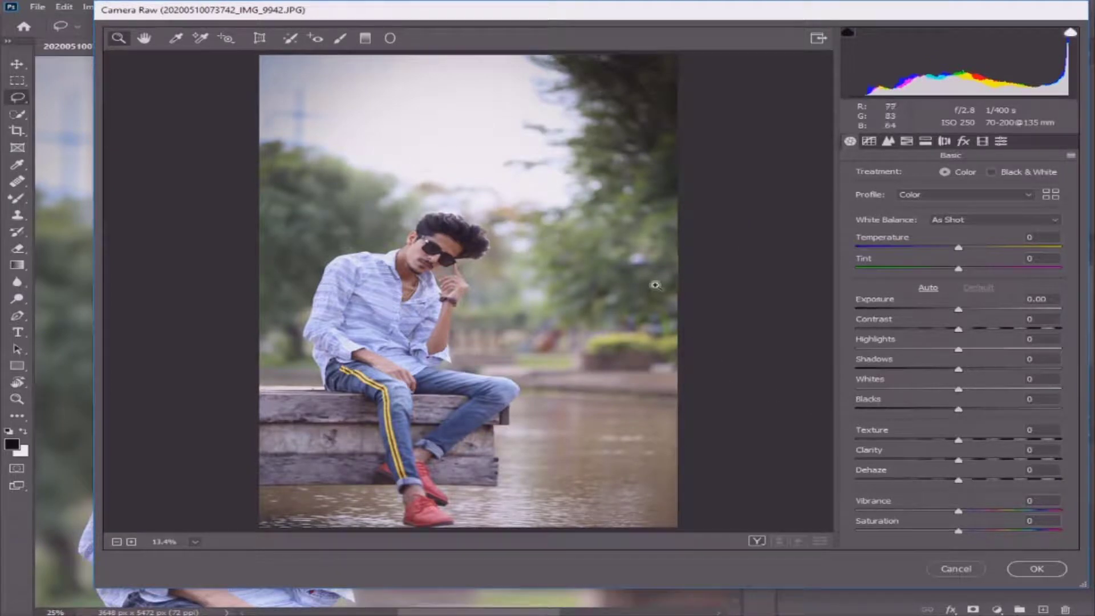
pyautogui.moveTo(910, 347); pyautogui.dragTo(831, 353)
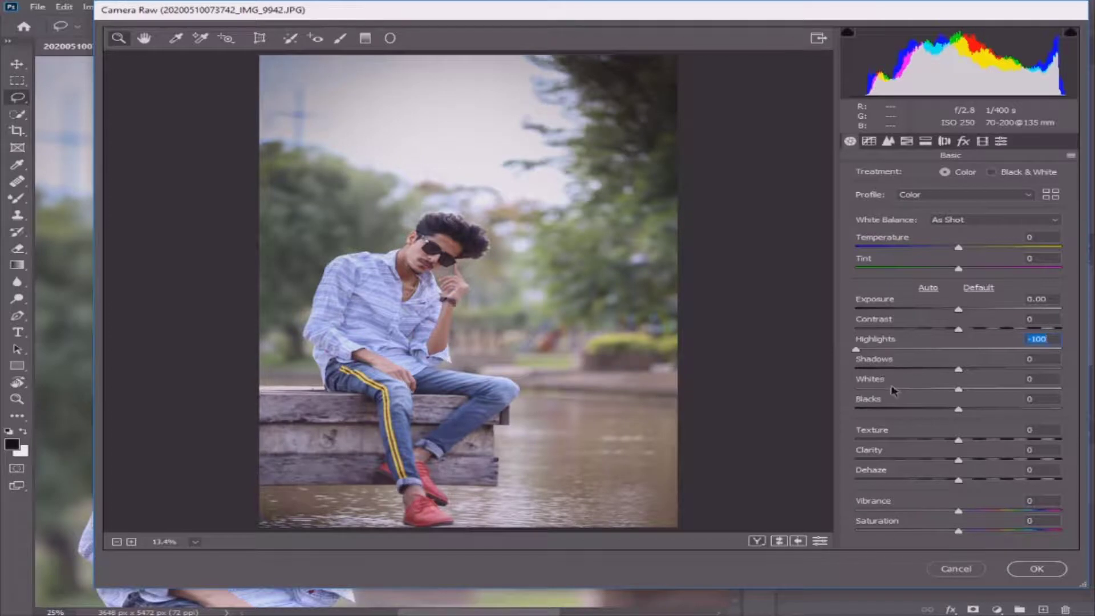
pyautogui.moveTo(891, 388); pyautogui.dragTo(859, 391)
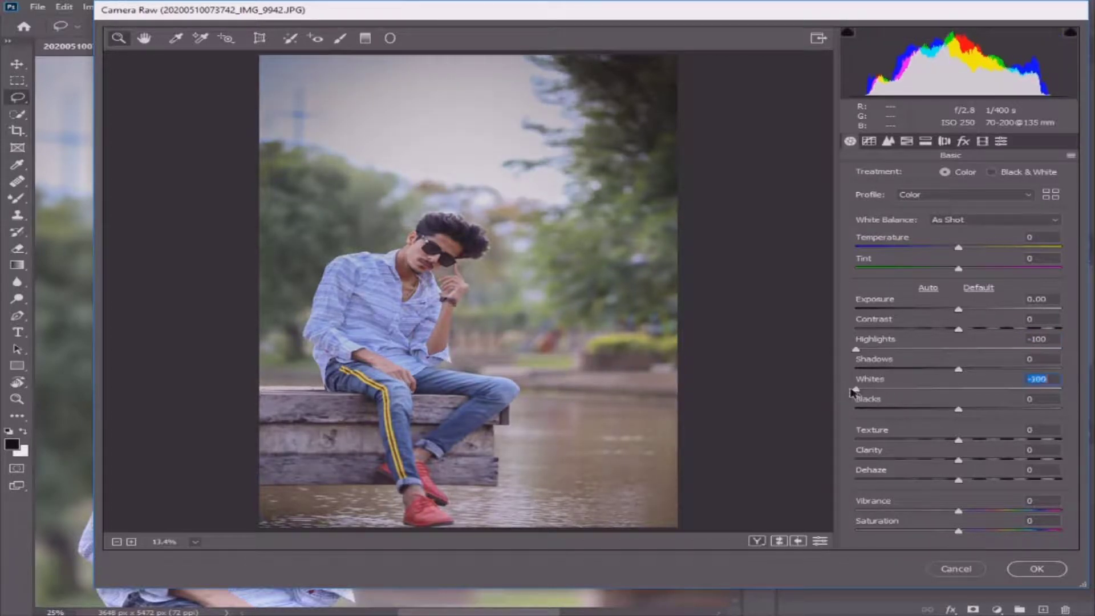
pyautogui.moveTo(853, 390); pyautogui.dragTo(879, 388)
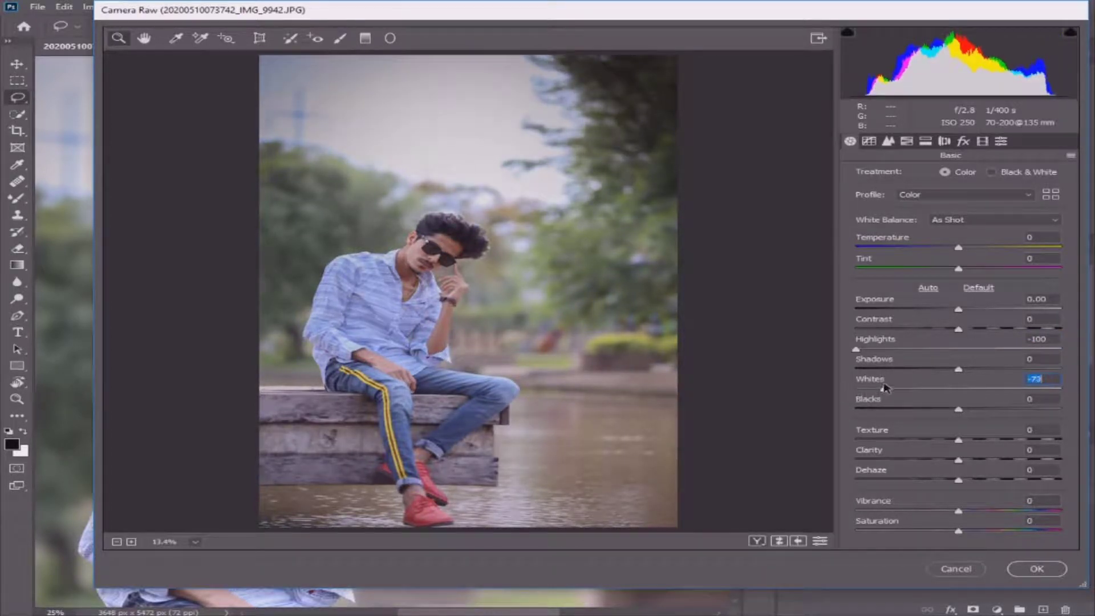
pyautogui.press('Return')
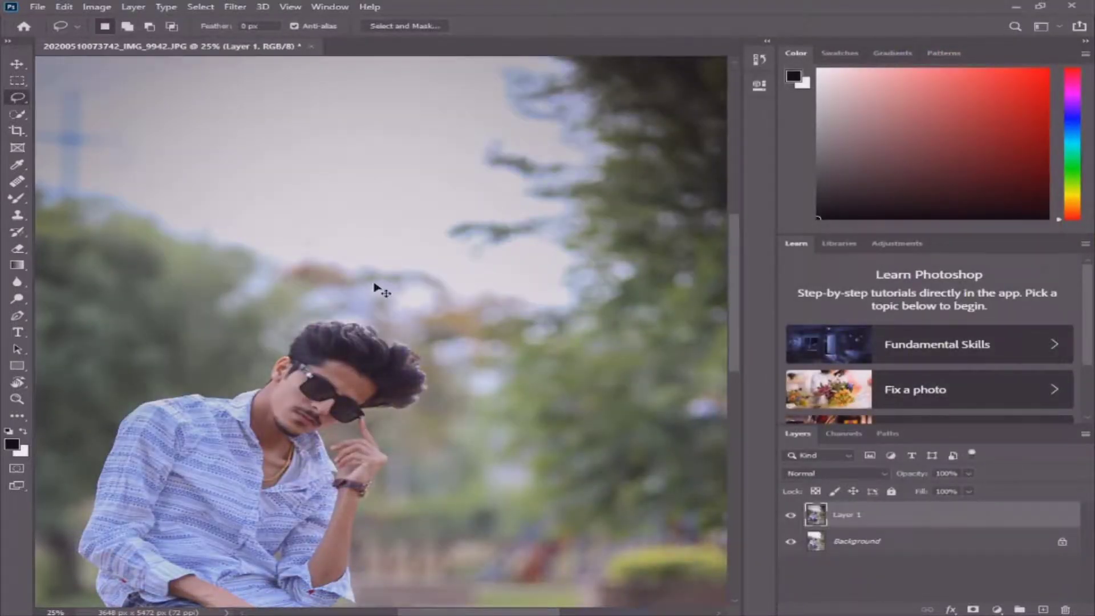
pyautogui.hotkey('ctrl', '-')
pyautogui.press('b')
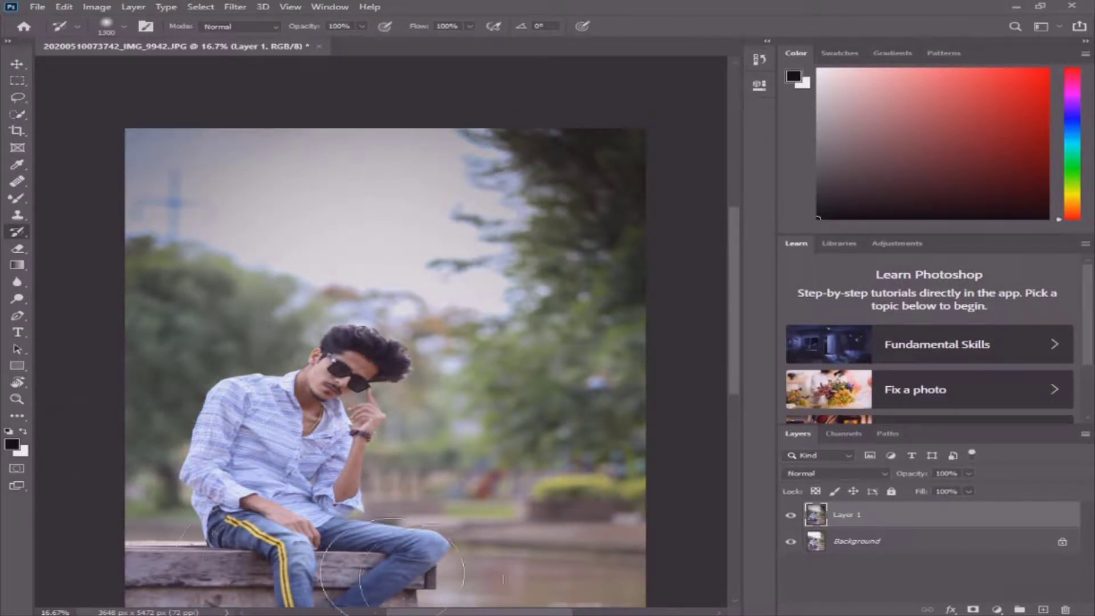
pyautogui.moveTo(609, 471); pyautogui.dragTo(595, 398)
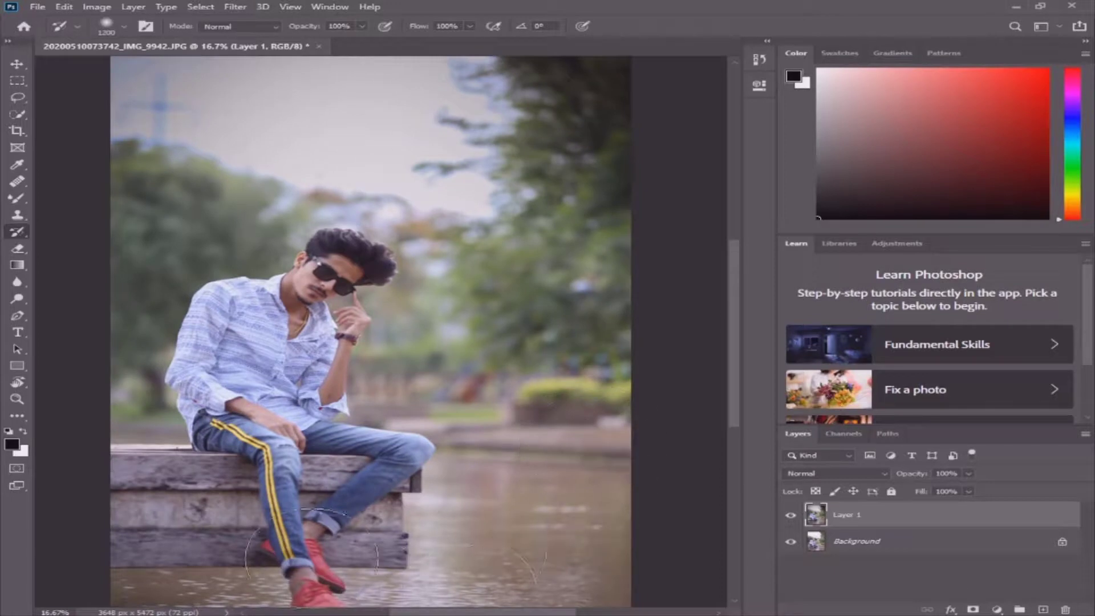
pyautogui.scroll(-3, 526, 442)
pyautogui.scroll(-2, 570, 456)
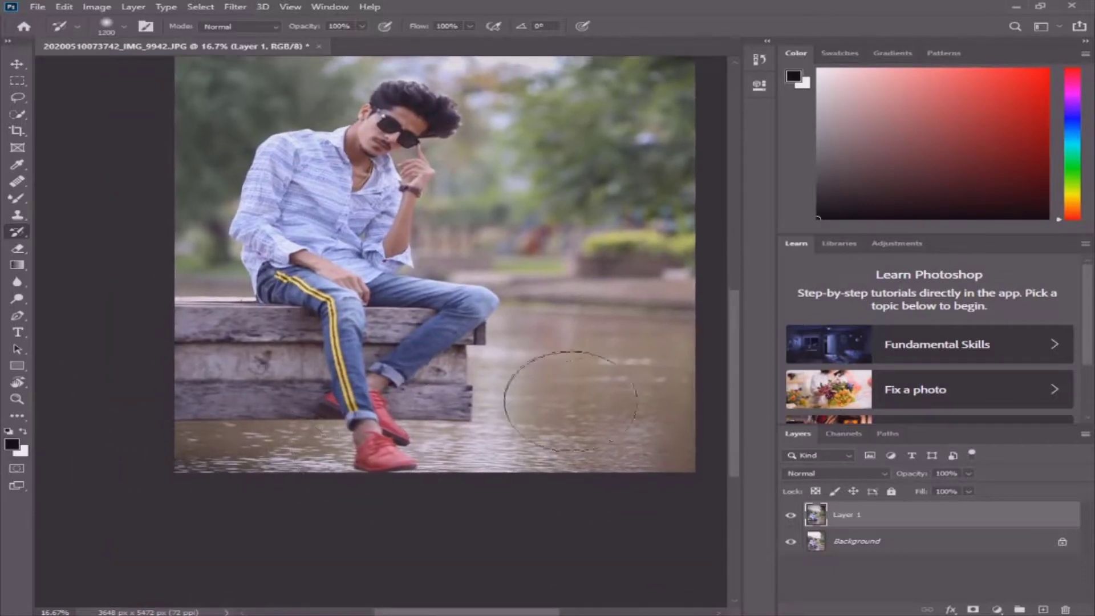
pyautogui.moveTo(562, 391); pyautogui.dragTo(348, 429)
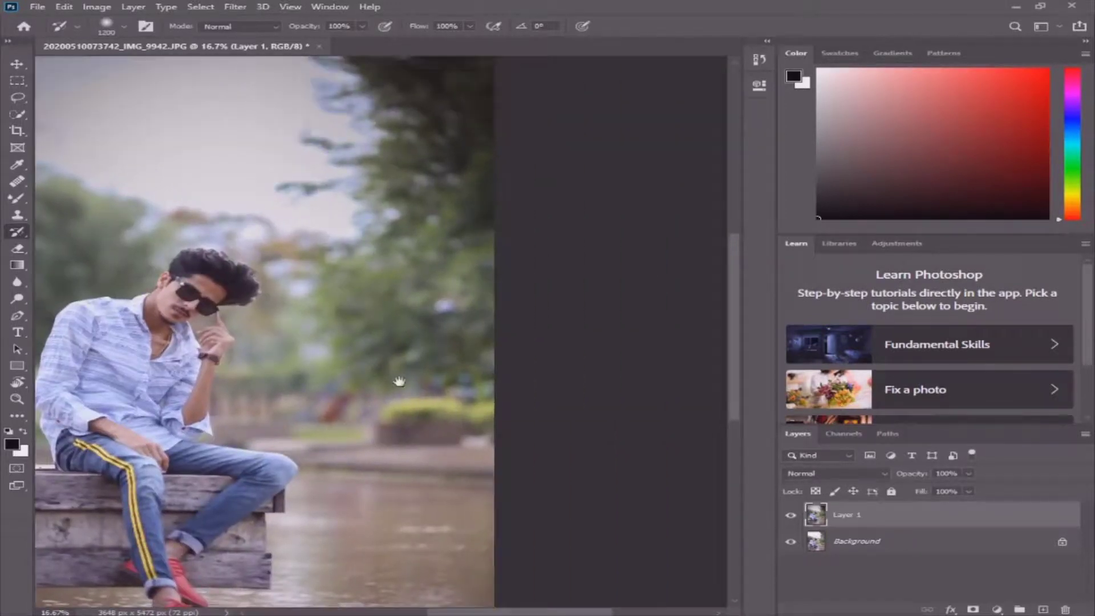
pyautogui.press('[')
pyautogui.hotkey('ctrl', '0')
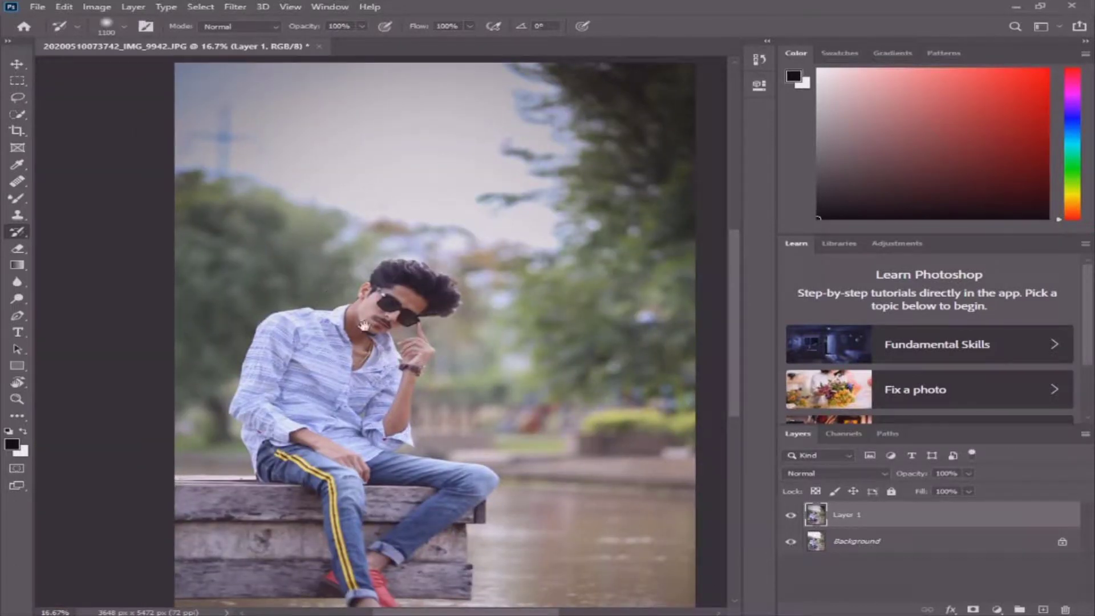
pyautogui.hotkey('ctrl', '-')
pyautogui.press('l')
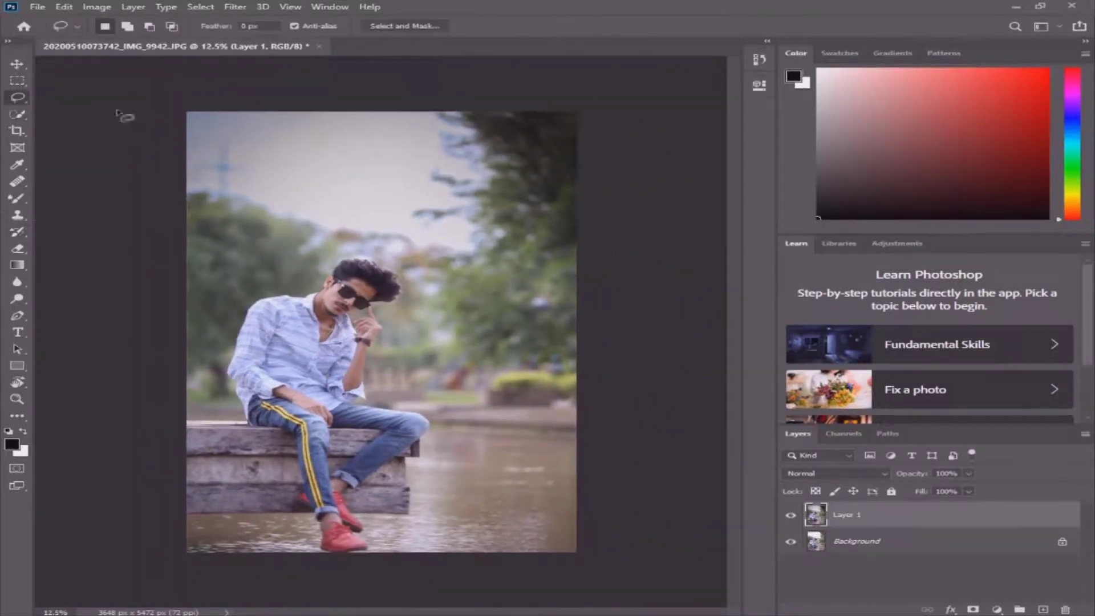
# Lasso-select the sky from the left edge over the man's hair
pyautogui.moveTo(210, 94); pyautogui.dragTo(285, 242)
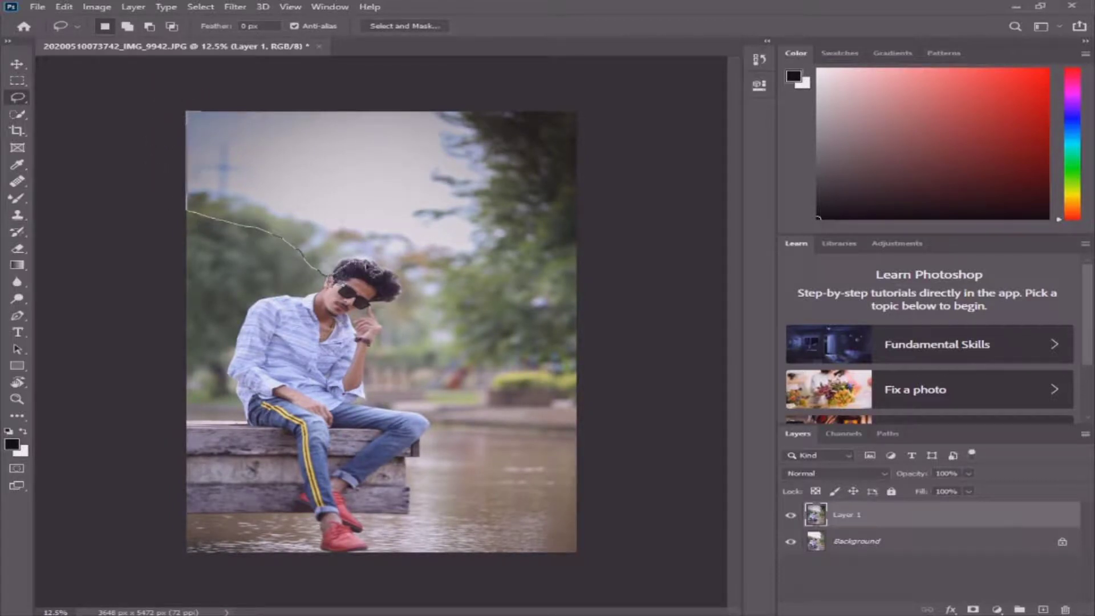
pyautogui.moveTo(344, 274)
pyautogui.mouseDown()
pyautogui.moveTo(386, 275)
pyautogui.moveTo(109, 66)
pyautogui.mouseUp()
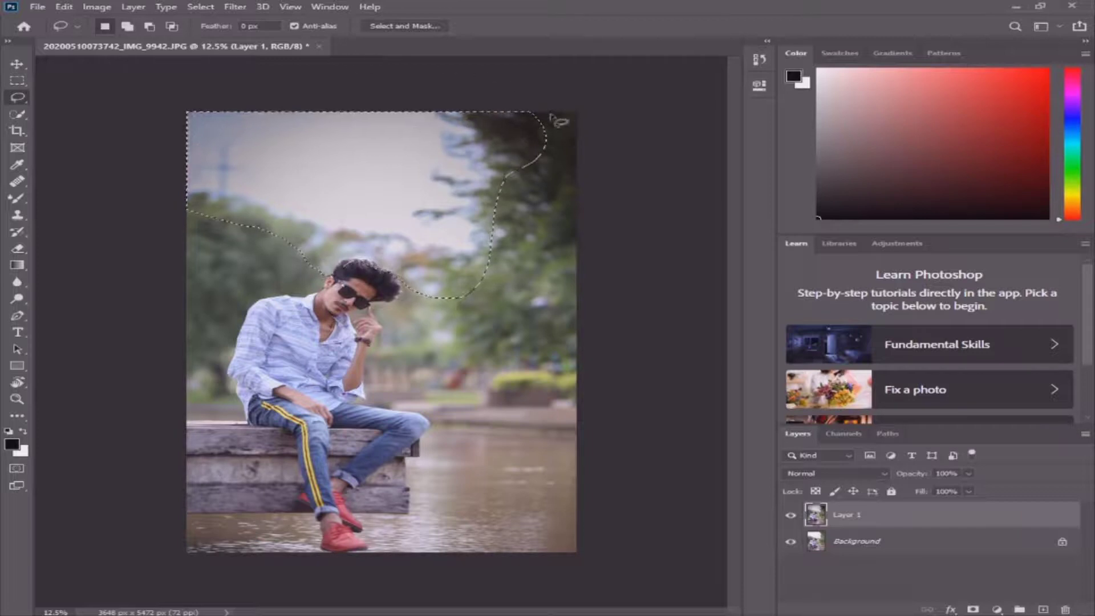
pyautogui.hotkey('alt', 'i')
pyautogui.press('a')
pyautogui.press('s')
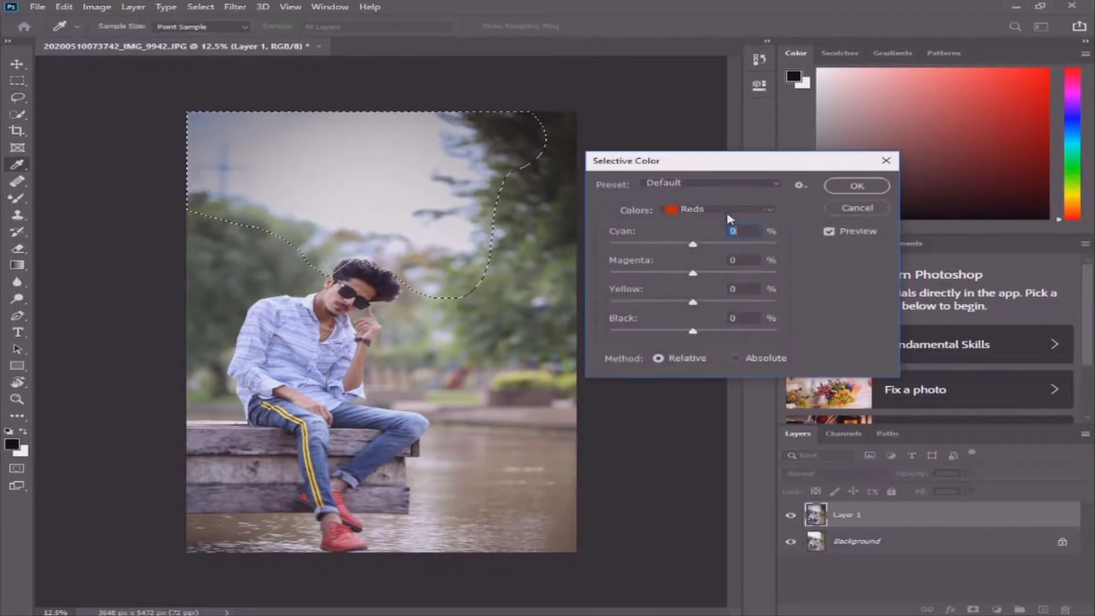
# Set Selective Color Whites to Cyan +87, Magenta -68, Yellow -80 and apply
pyautogui.click(719, 208)
pyautogui.click(690, 291)
pyautogui.moveTo(693, 301); pyautogui.dragTo(625, 302)
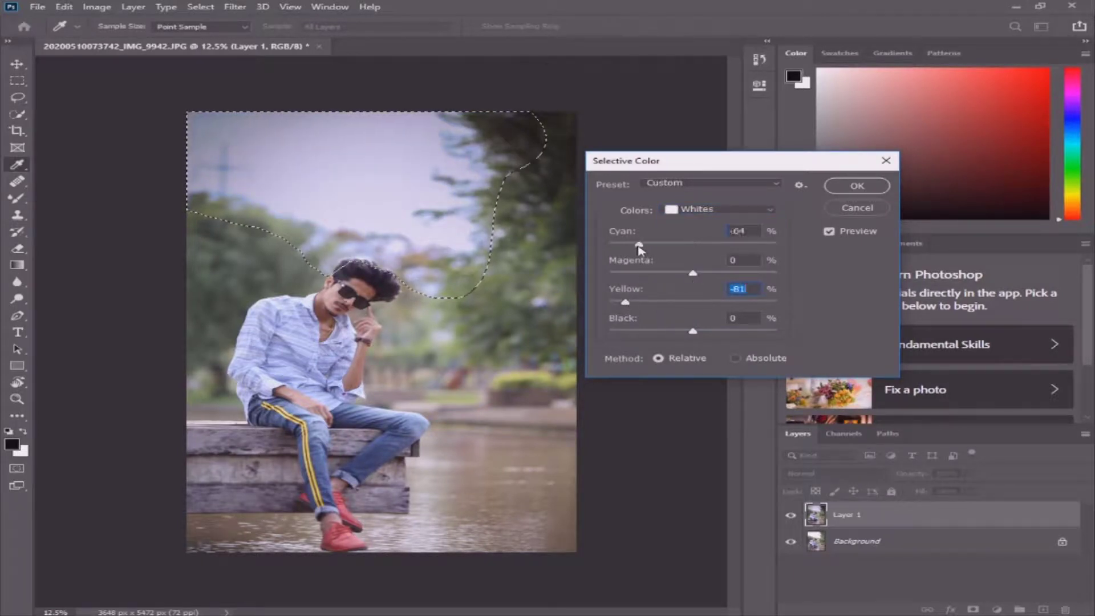
pyautogui.moveTo(642, 245); pyautogui.dragTo(612, 244)
pyautogui.moveTo(734, 244); pyautogui.dragTo(765, 244)
pyautogui.click(730, 301)
pyautogui.moveTo(692, 273)
pyautogui.mouseDown()
pyautogui.moveTo(636, 273)
pyautogui.moveTo(628, 301)
pyautogui.mouseUp()
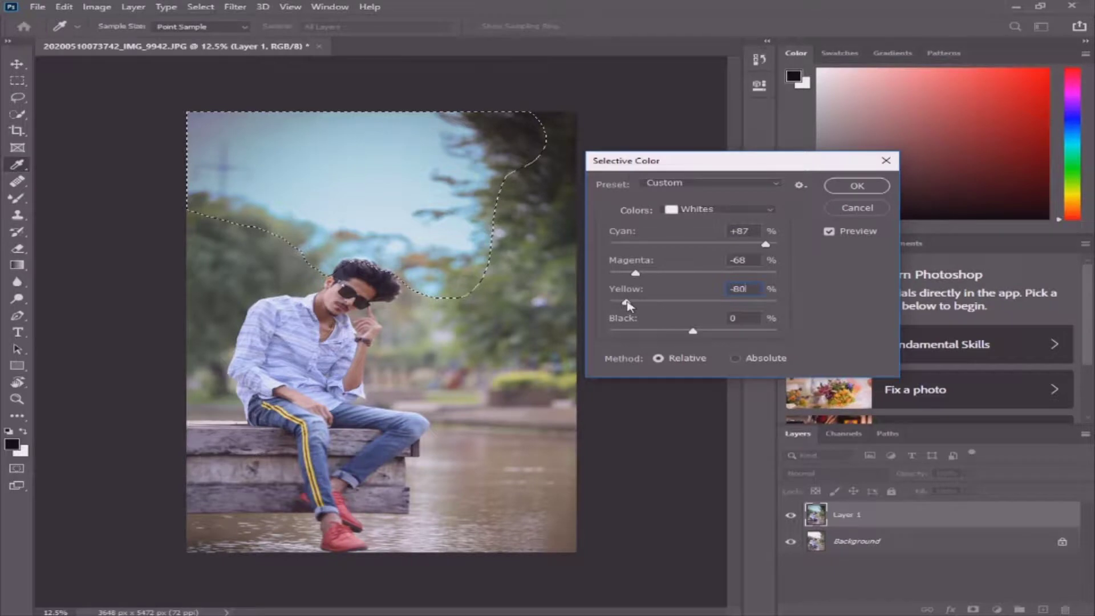
pyautogui.click(857, 186)
# Deselect, fit the photo, and boost Aquas saturation to +76 in Camera Raw HSL
pyautogui.hotkey('ctrl', 'd')
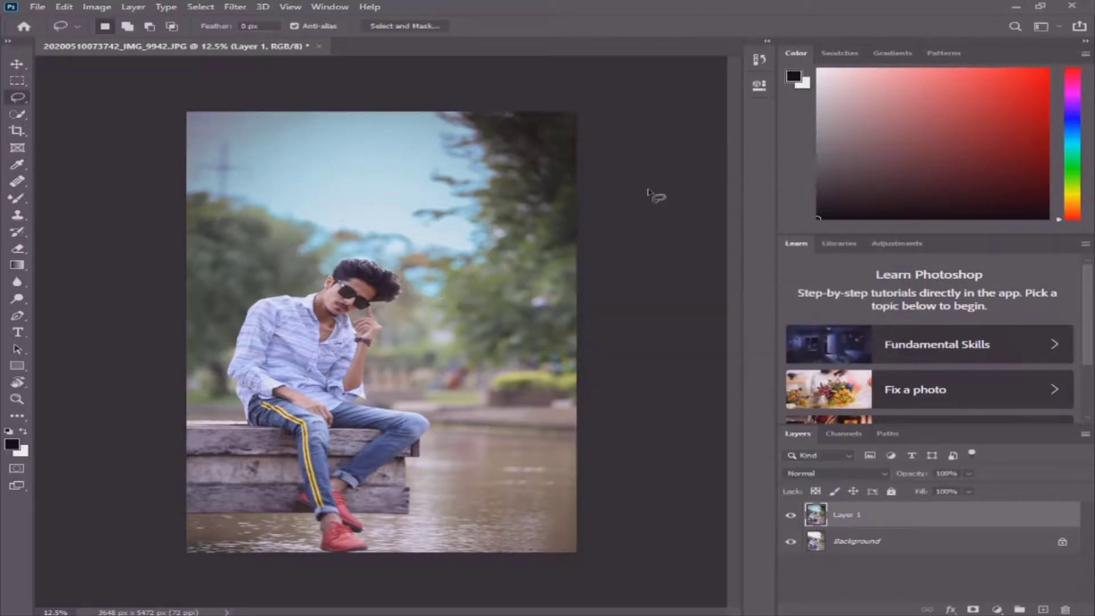
pyautogui.scroll(3, 630, 186)
pyautogui.scroll(-3, 615, 181)
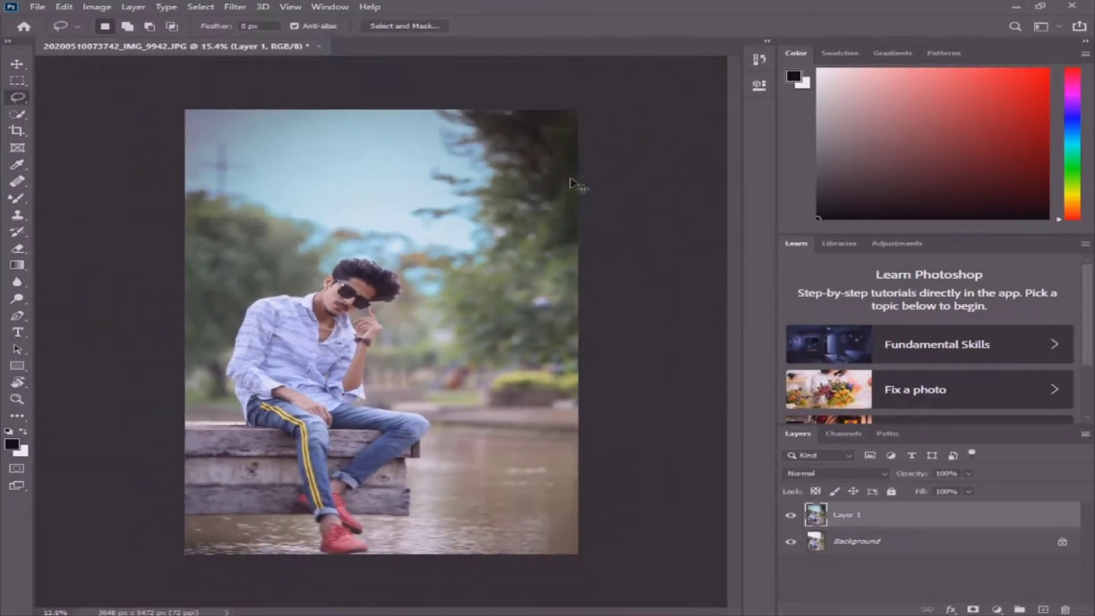
pyautogui.hotkey('ctrl', '0')
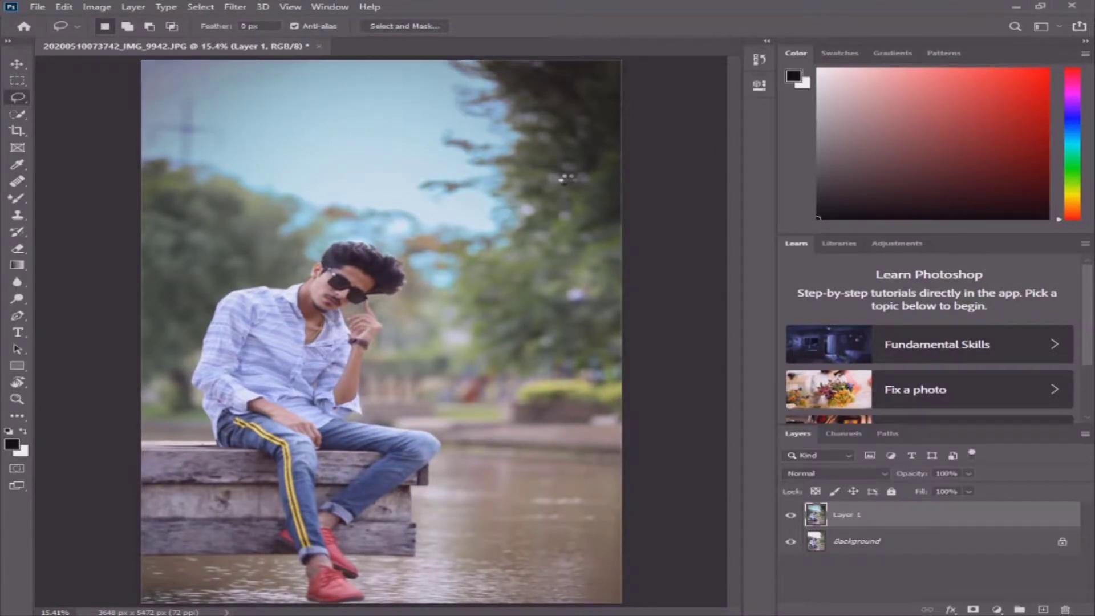
pyautogui.hotkey('shift', 'ctrl', 'a')
pyautogui.click(907, 142)
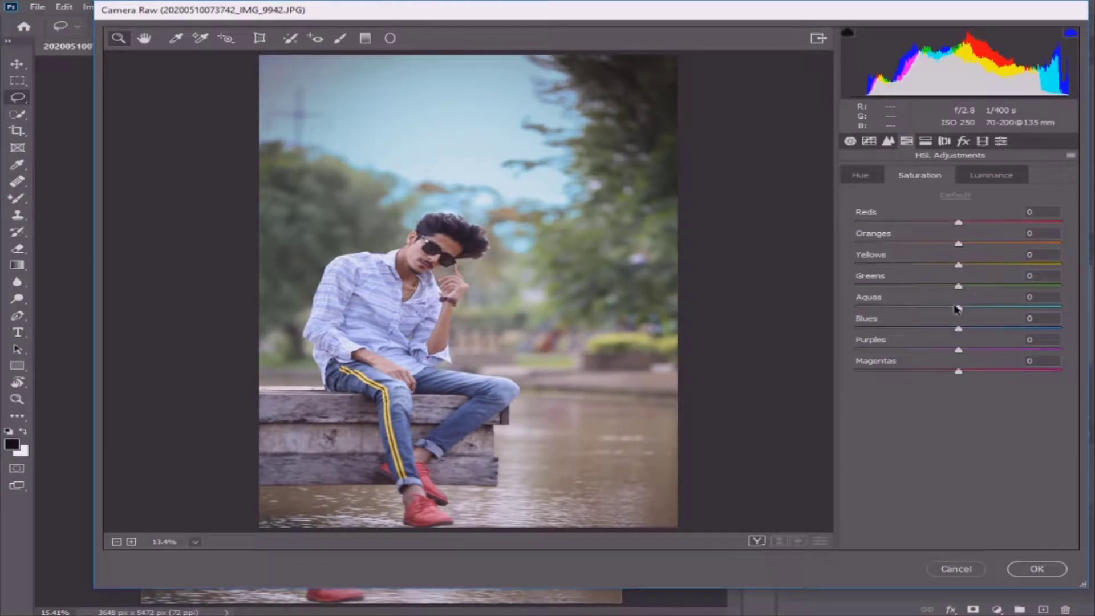
pyautogui.moveTo(958, 313); pyautogui.dragTo(1037, 309)
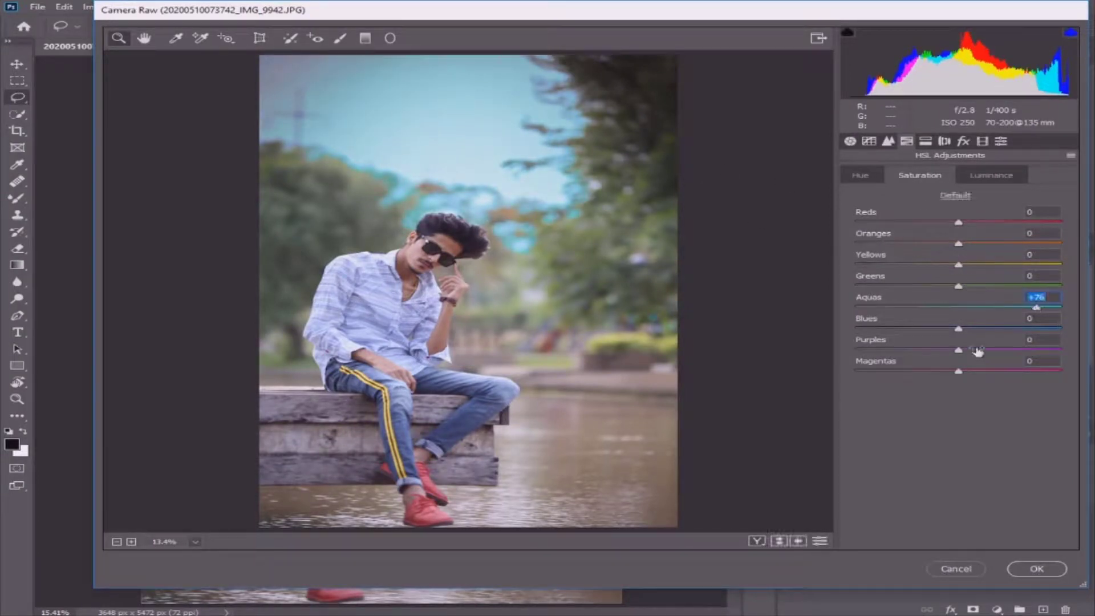
pyautogui.moveTo(929, 329)
pyautogui.mouseDown()
pyautogui.moveTo(878, 331)
pyautogui.moveTo(1019, 321)
pyautogui.moveTo(976, 330)
pyautogui.mouseUp()
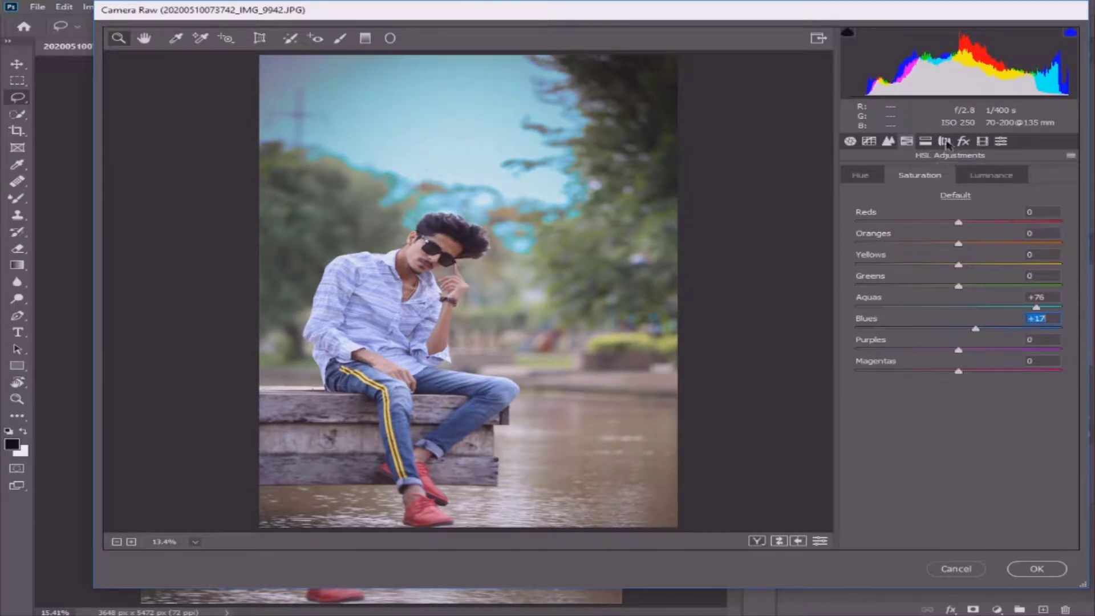
# Set Basic Highlights +20, Whites +10 and Blacks +49, then apply the Camera Raw edit
pyautogui.click(850, 141)
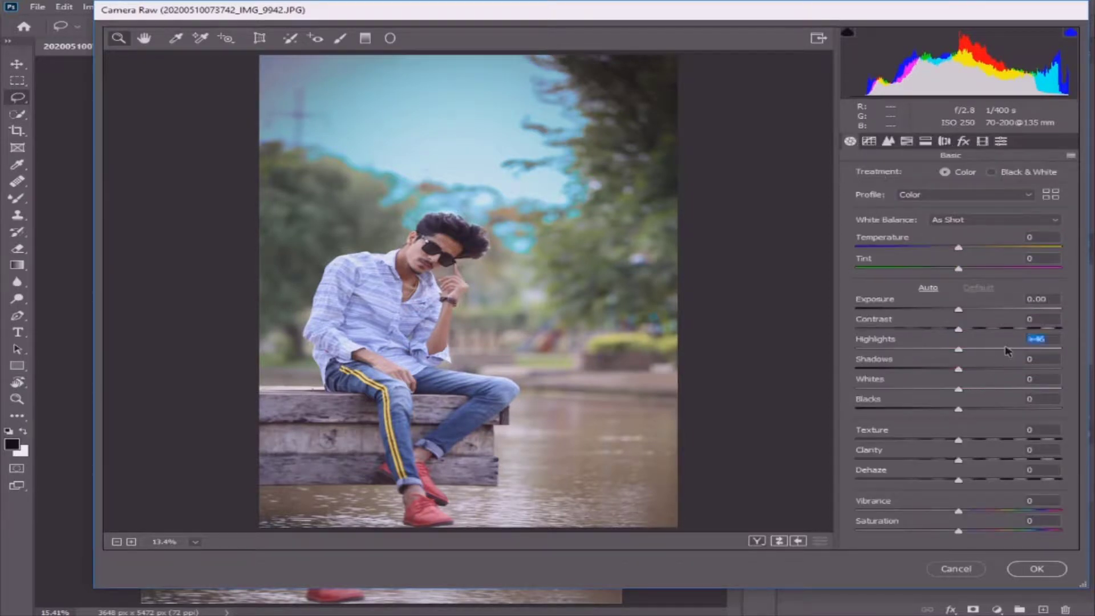
pyautogui.moveTo(1007, 351); pyautogui.dragTo(979, 350)
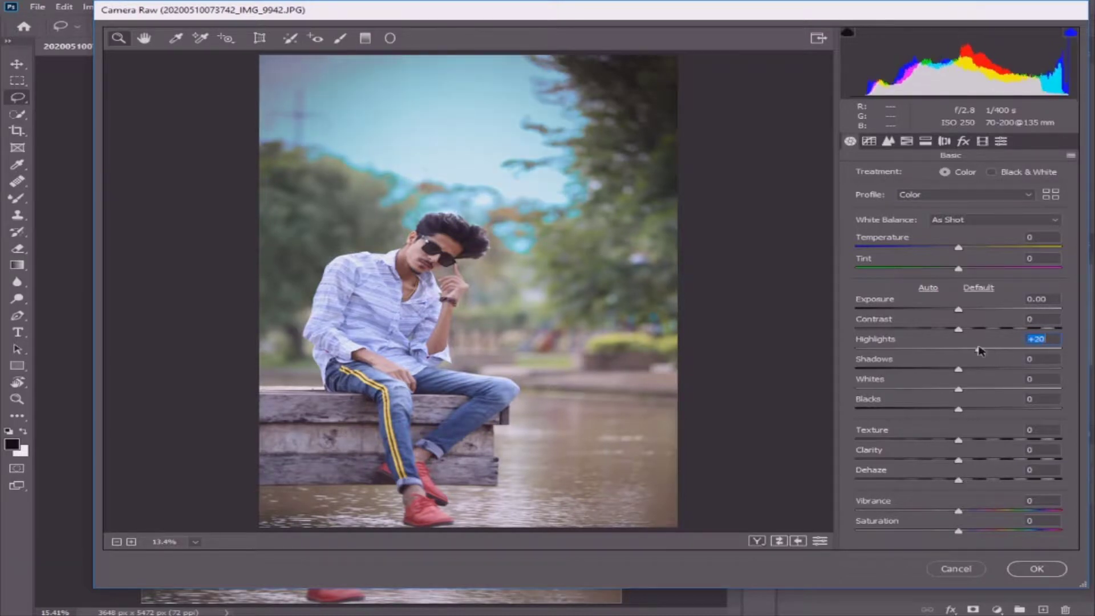
pyautogui.click(974, 389)
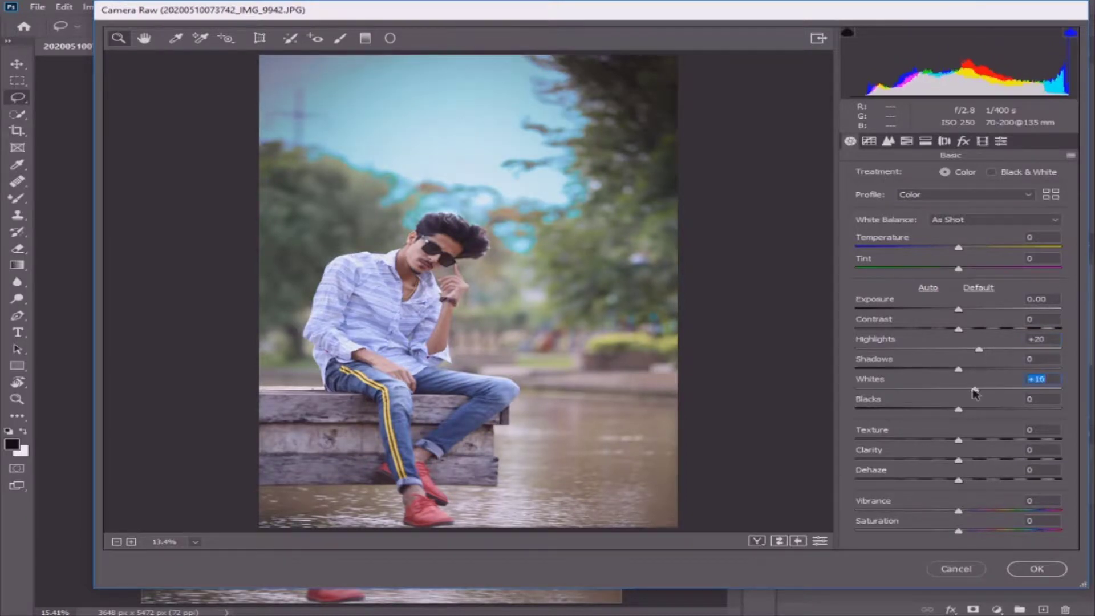
pyautogui.moveTo(975, 391); pyautogui.dragTo(1074, 414)
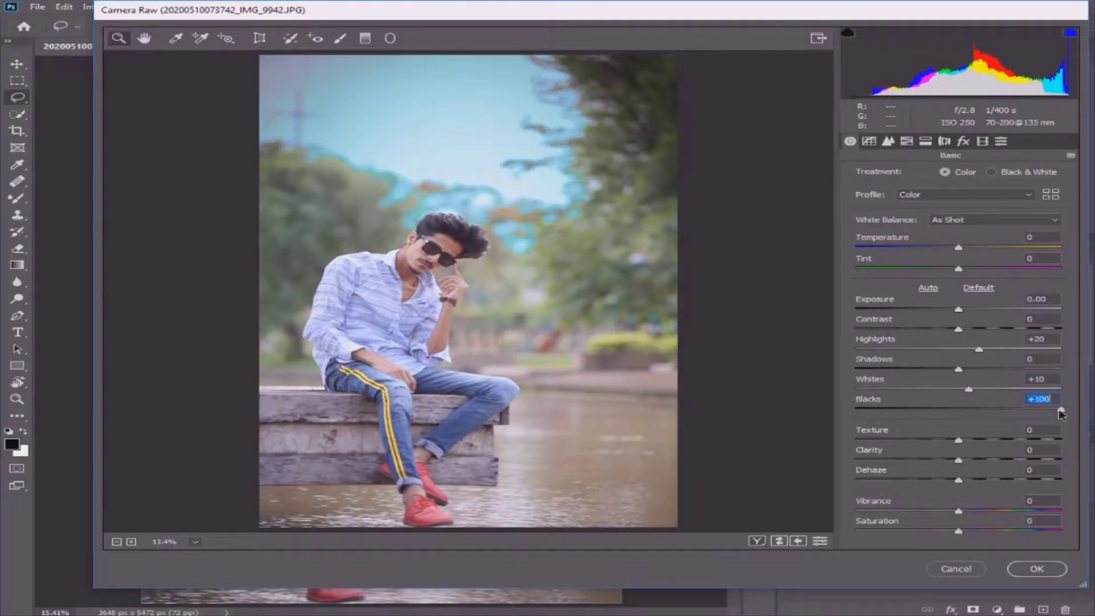
pyautogui.moveTo(1061, 413); pyautogui.dragTo(1014, 418)
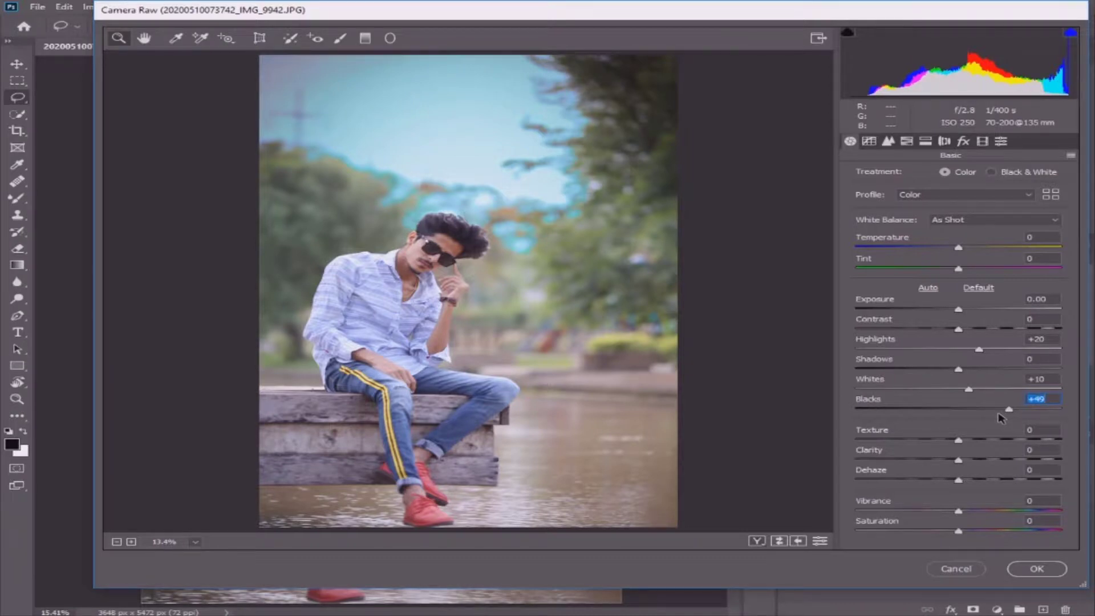
pyautogui.press('Return')
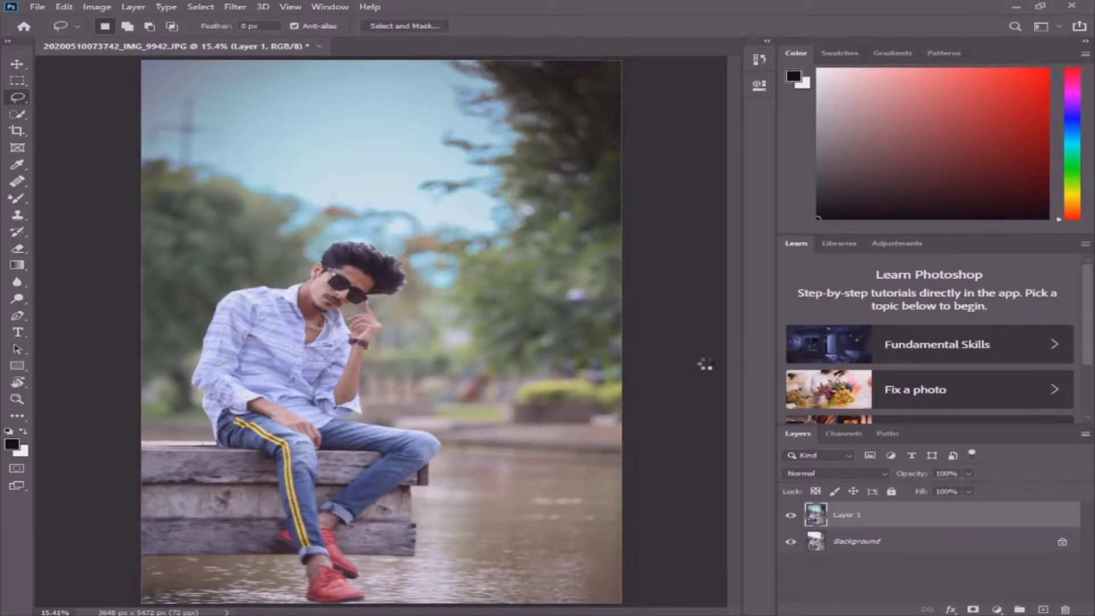
pyautogui.scroll(2, 435, 162)
pyautogui.scroll(2, 471, 293)
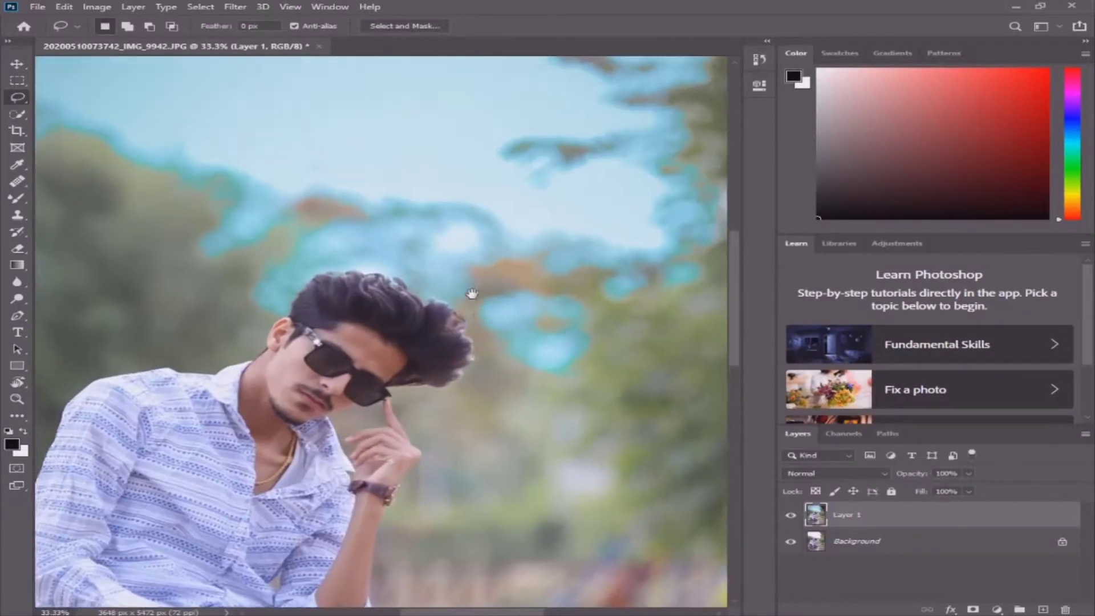
pyautogui.scroll(1, 508, 355)
pyautogui.scroll(-5, 507, 355)
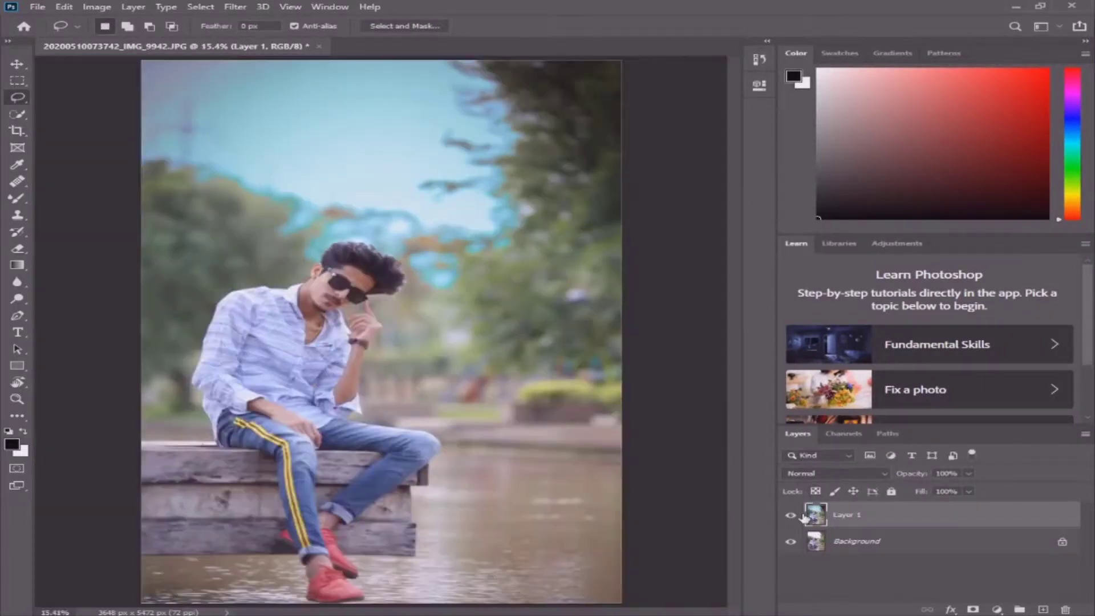
pyautogui.click(790, 517)
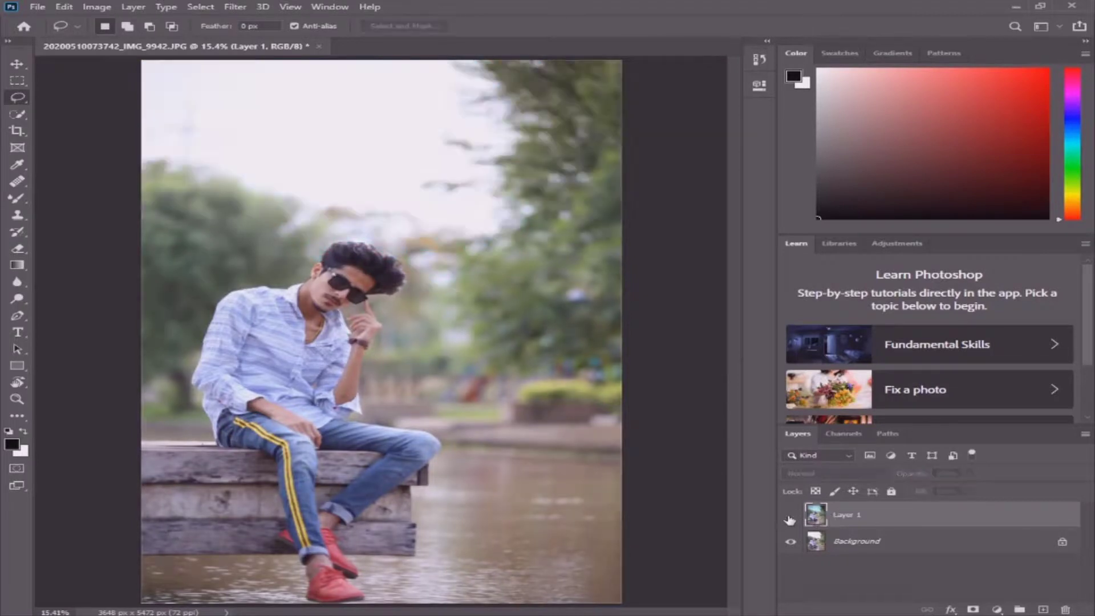
pyautogui.click(790, 517)
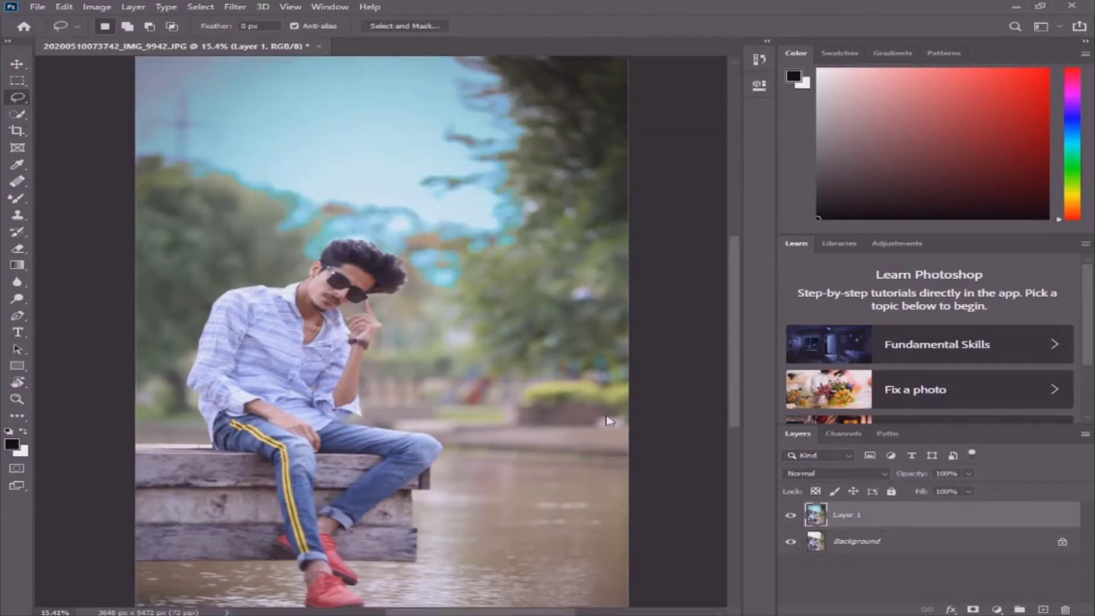
pyautogui.scroll(2, 481, 346)
pyautogui.scroll(1, 489, 292)
pyautogui.scroll(-1, 488, 292)
pyautogui.scroll(-2, 489, 292)
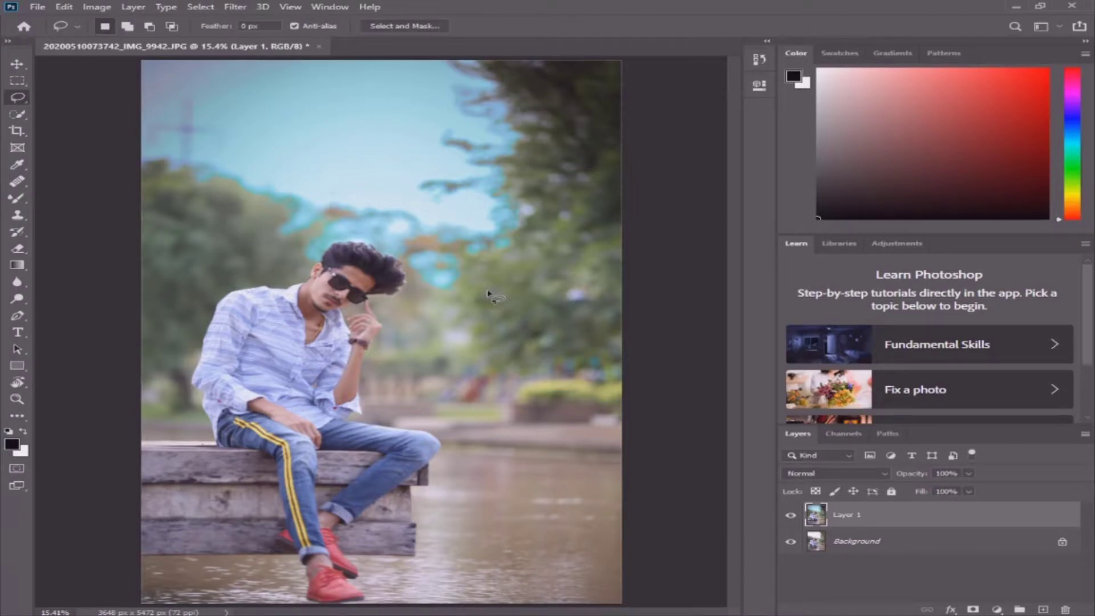
# Open a Selective Color adjustment and target the Cyans colour range
pyautogui.hotkey('alt', 'i')
pyautogui.press('a')
pyautogui.press('s')
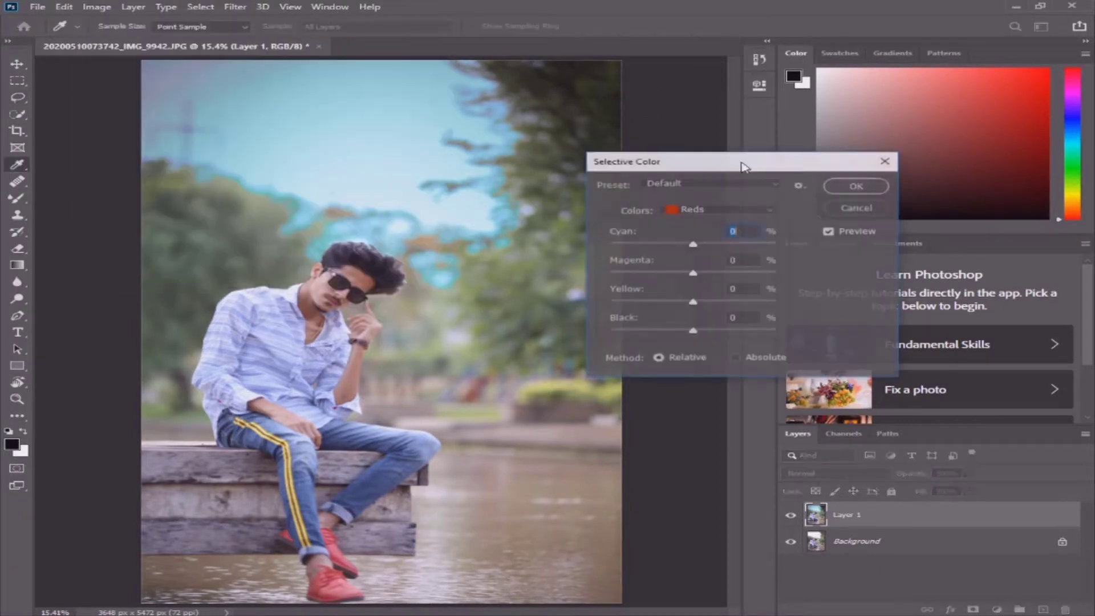
pyautogui.click(713, 210)
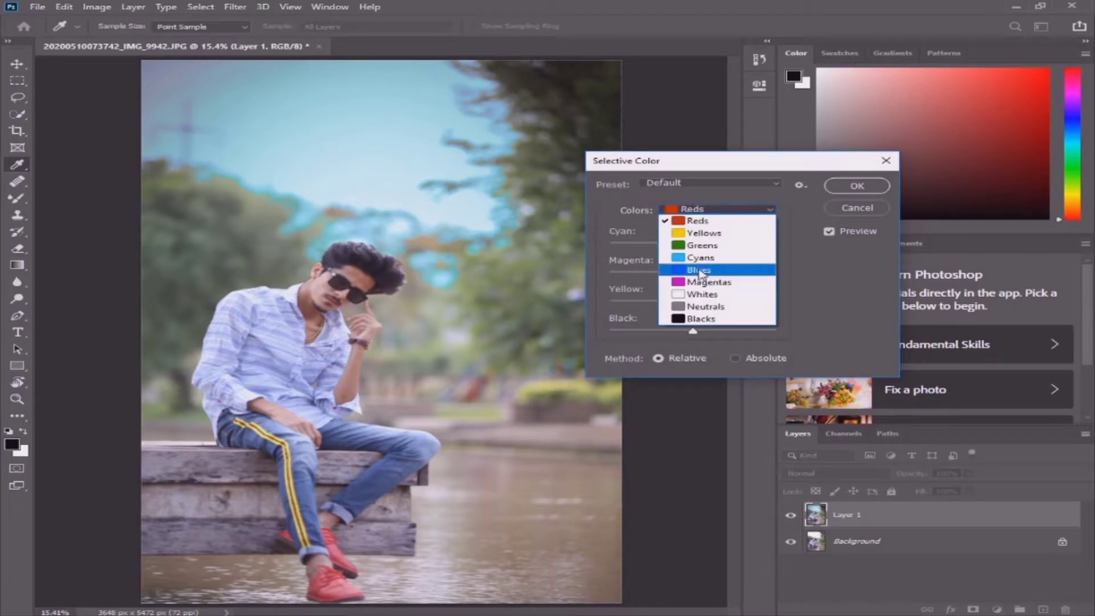
pyautogui.click(699, 257)
# Adjust the Cyans sliders to about Cyan +100, Magenta -16 and Yellow +1
pyautogui.moveTo(624, 244); pyautogui.dragTo(776, 244)
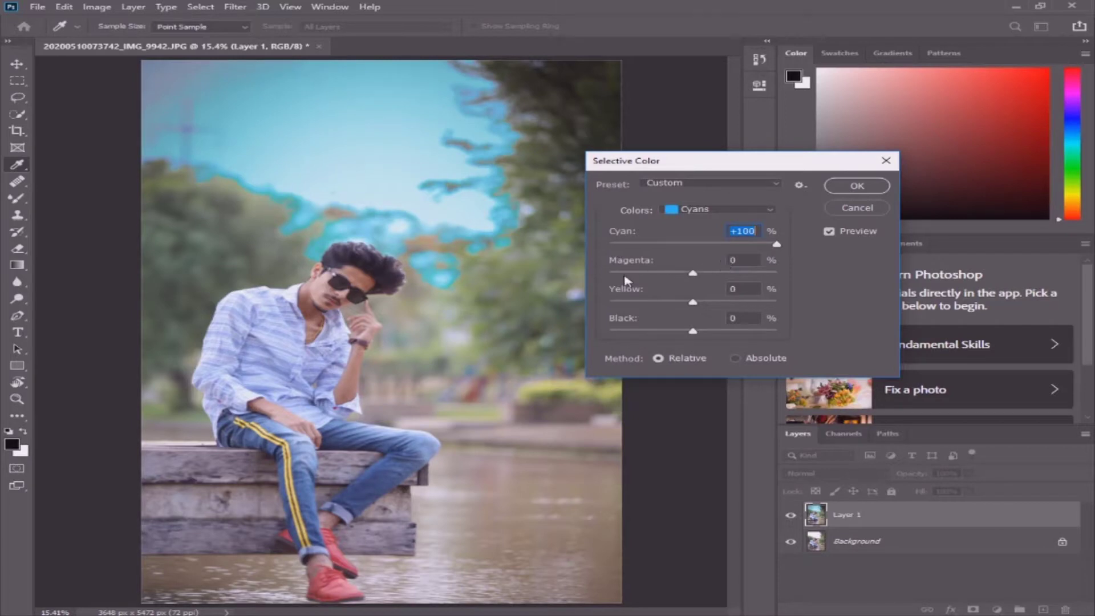
pyautogui.moveTo(625, 273); pyautogui.dragTo(816, 283)
pyautogui.moveTo(682, 283); pyautogui.dragTo(657, 277)
pyautogui.moveTo(711, 303)
pyautogui.mouseDown()
pyautogui.moveTo(741, 305)
pyautogui.moveTo(633, 307)
pyautogui.moveTo(737, 308)
pyautogui.mouseUp()
pyautogui.moveTo(655, 273); pyautogui.dragTo(678, 273)
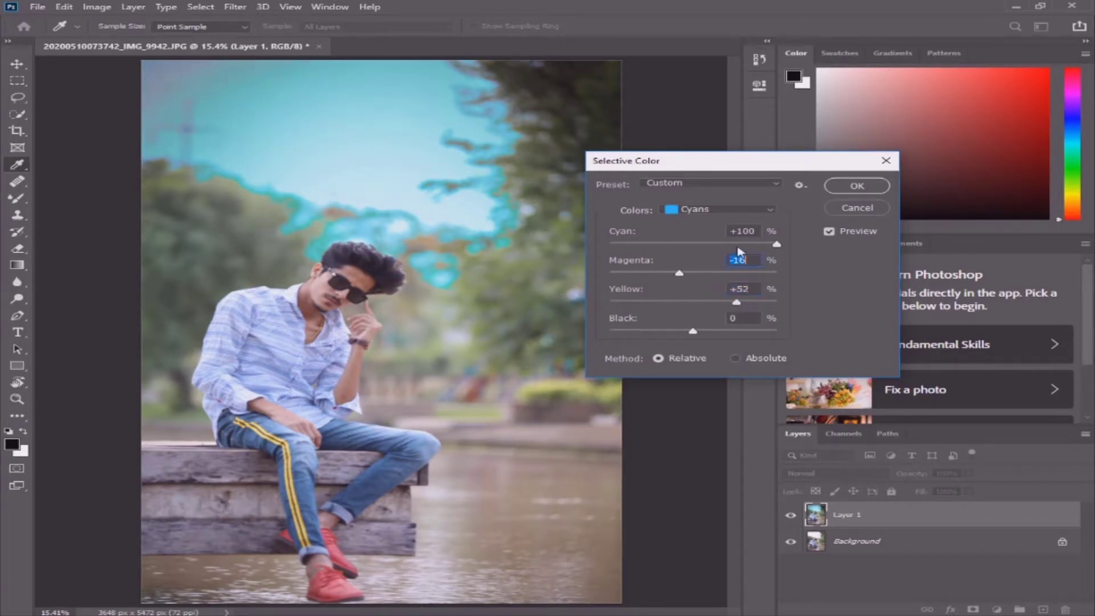
pyautogui.moveTo(776, 244); pyautogui.dragTo(731, 246)
pyautogui.moveTo(735, 302)
pyautogui.mouseDown()
pyautogui.moveTo(696, 304)
pyautogui.moveTo(699, 275)
pyautogui.mouseUp()
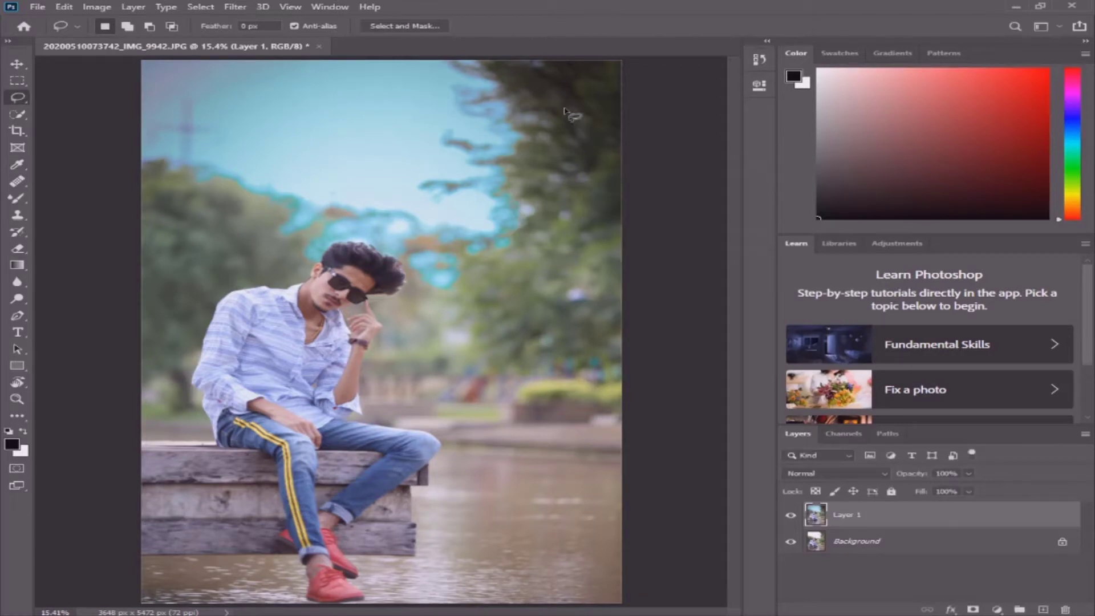
pyautogui.scroll(2, 576, 90)
pyautogui.scroll(-2, 575, 90)
pyautogui.click(791, 515)
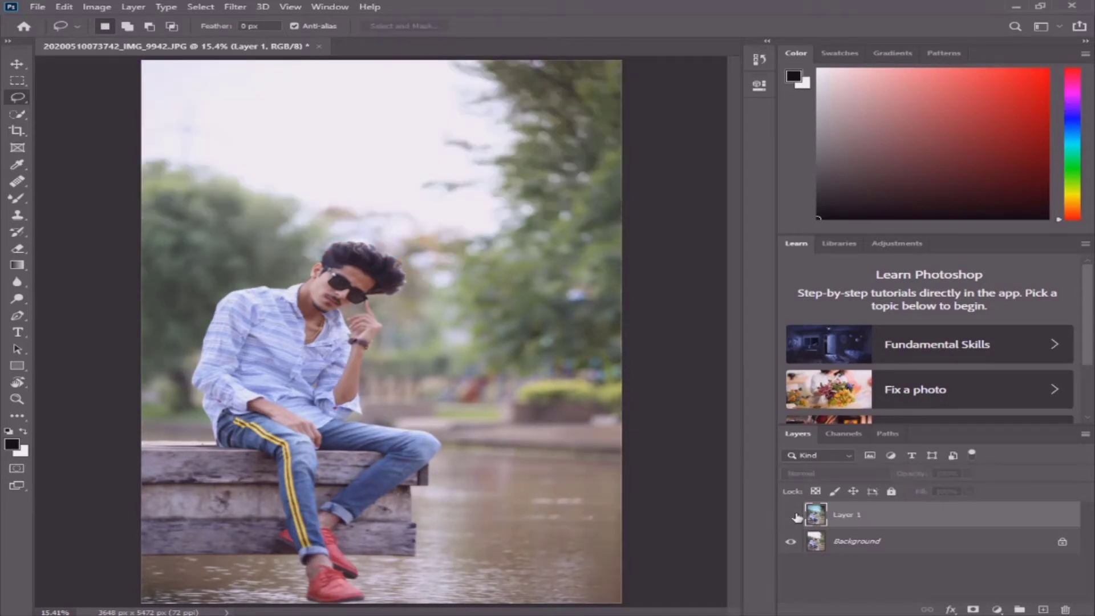
pyautogui.click(795, 516)
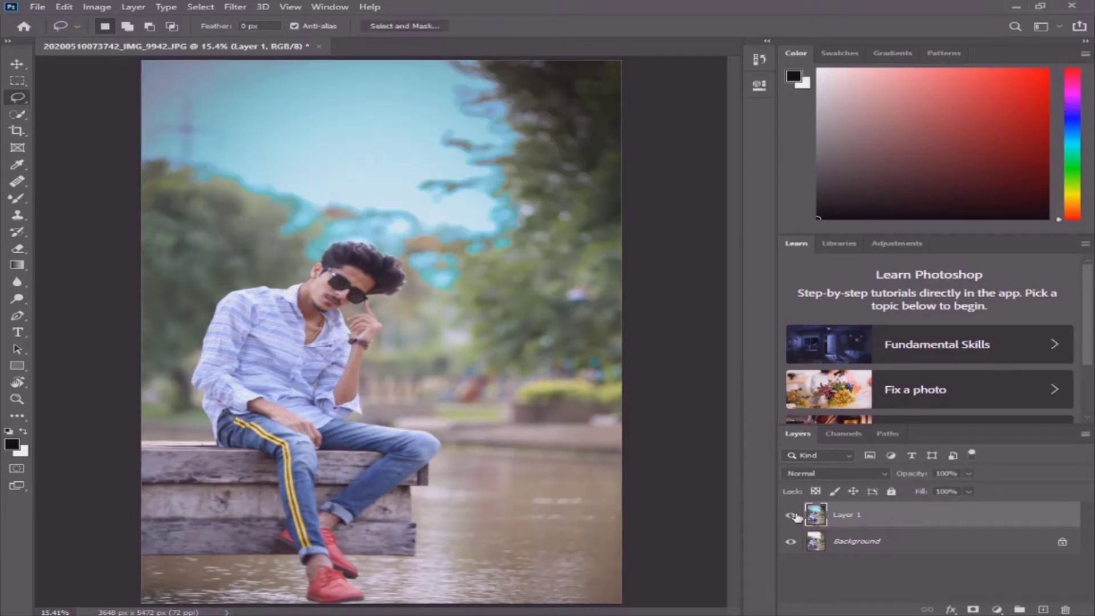
pyautogui.click(791, 515)
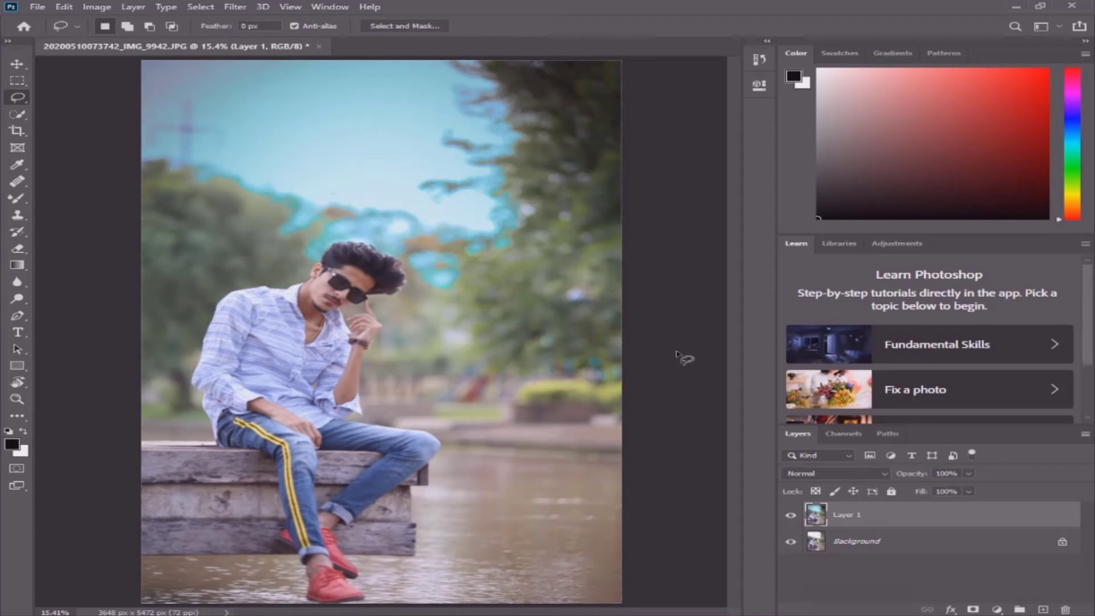